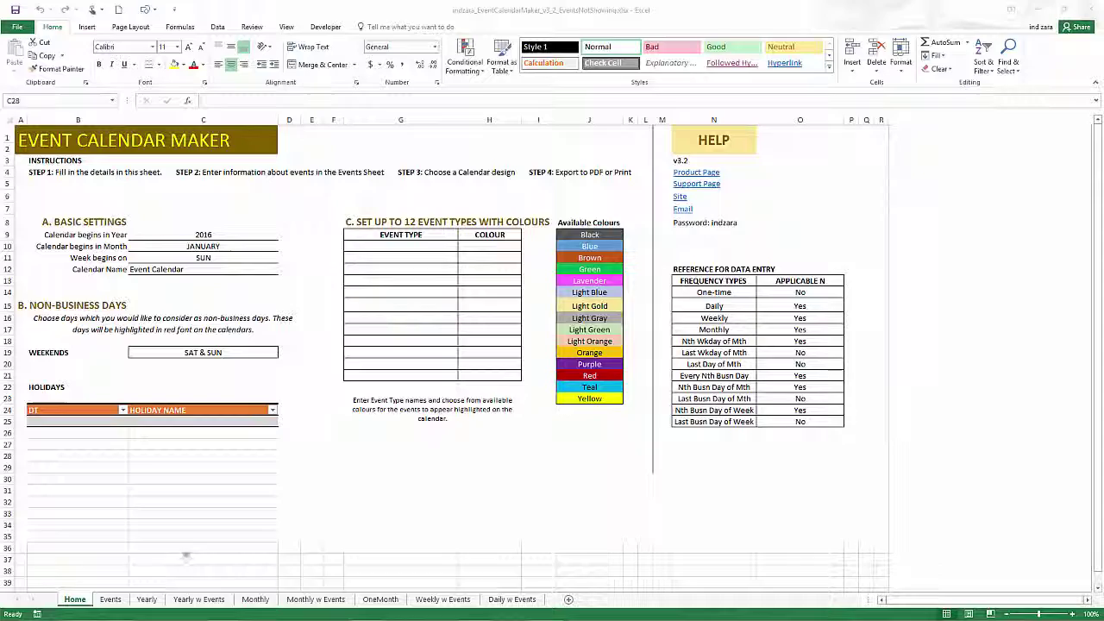
Step: Set the Events sheet's DO YOU NEED HELP? option to YES, read the tips, and return to Home
{"action": "left_click", "coordinate": [119, 599]}
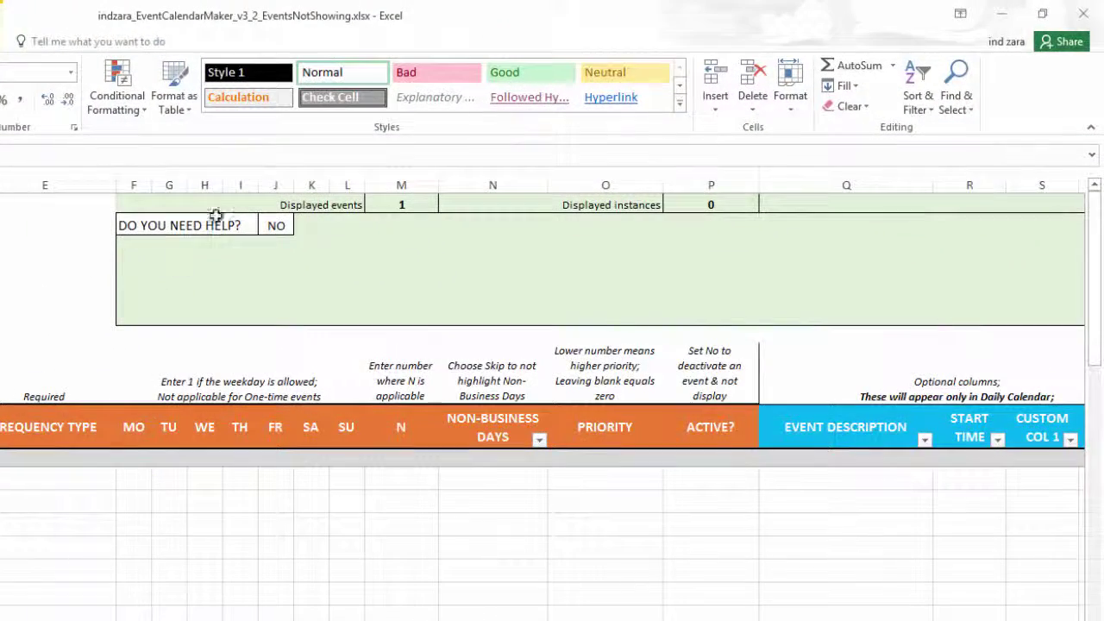
{"action": "left_click", "coordinate": [285, 227]}
{"action": "left_click", "coordinate": [302, 226]}
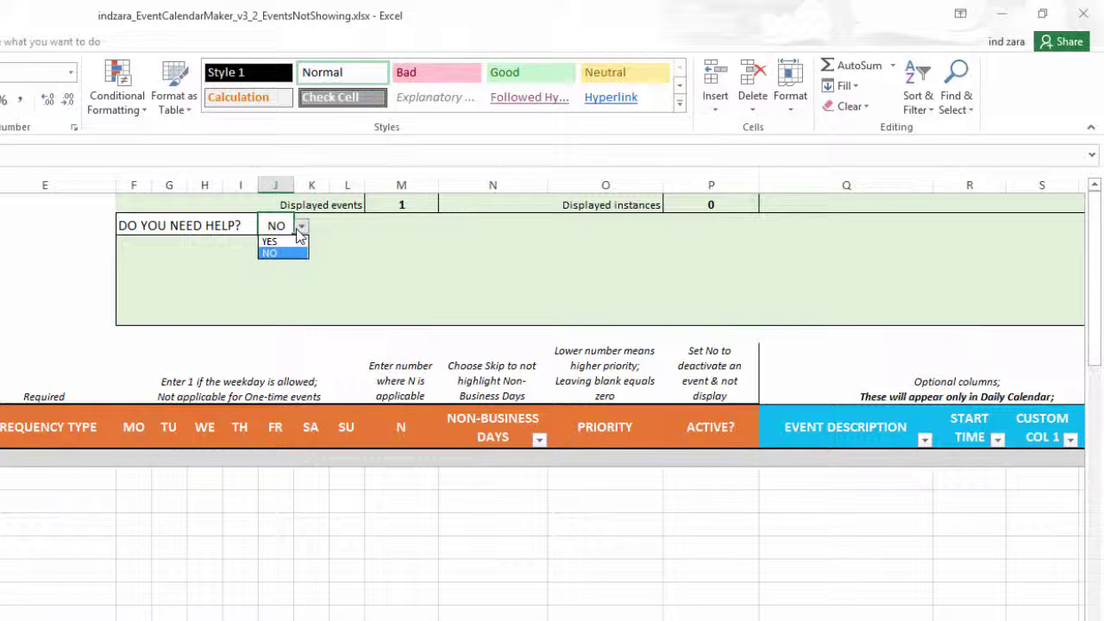
{"action": "left_click", "coordinate": [295, 250]}
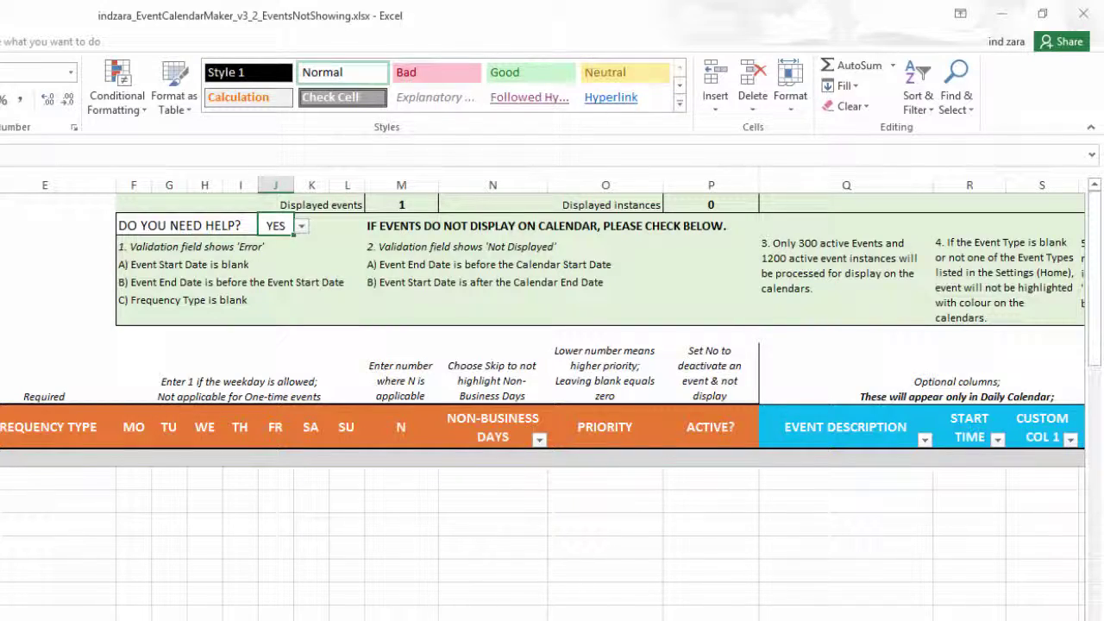
{"action": "scroll", "coordinate": [179, 281], "scroll_direction": "right", "scroll_amount": 4}
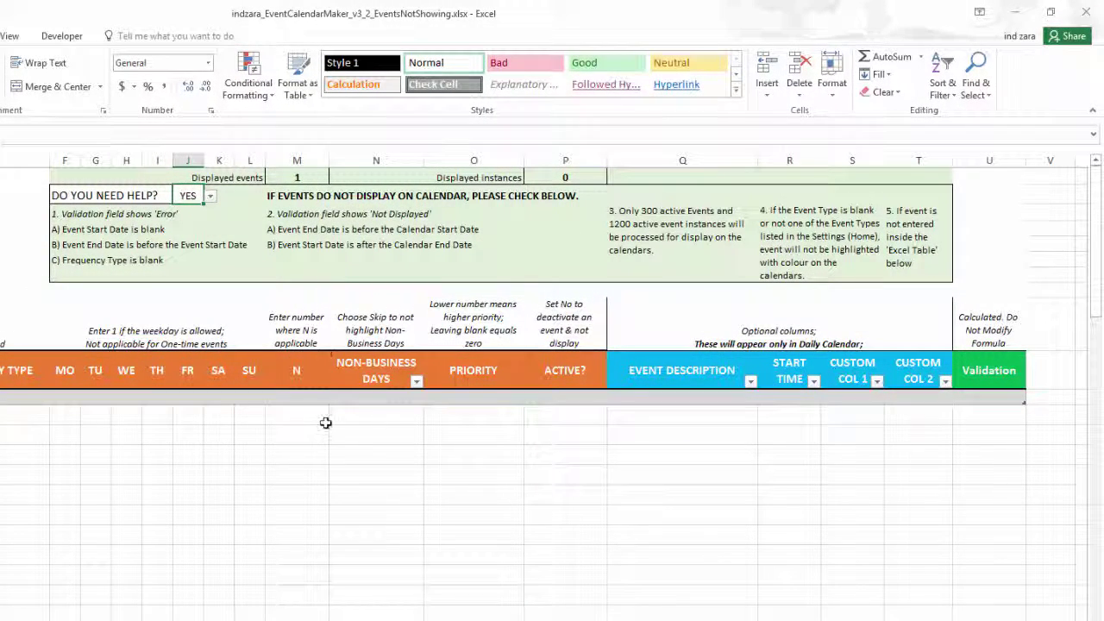
{"action": "scroll", "coordinate": [325, 423], "scroll_direction": "left", "scroll_amount": 3}
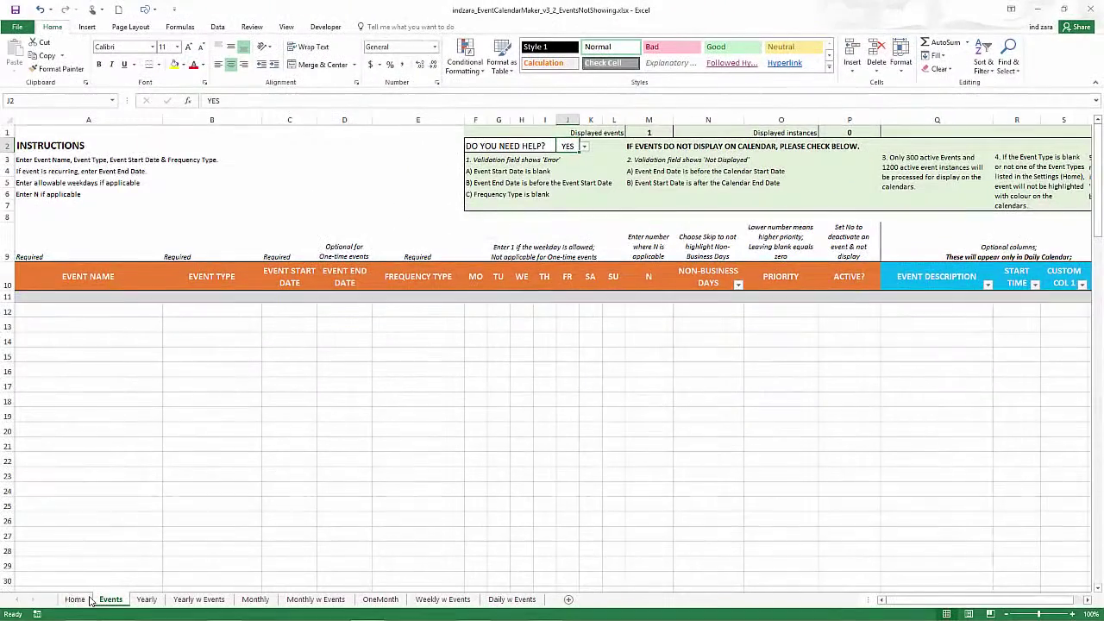
{"action": "left_click", "coordinate": [111, 598]}
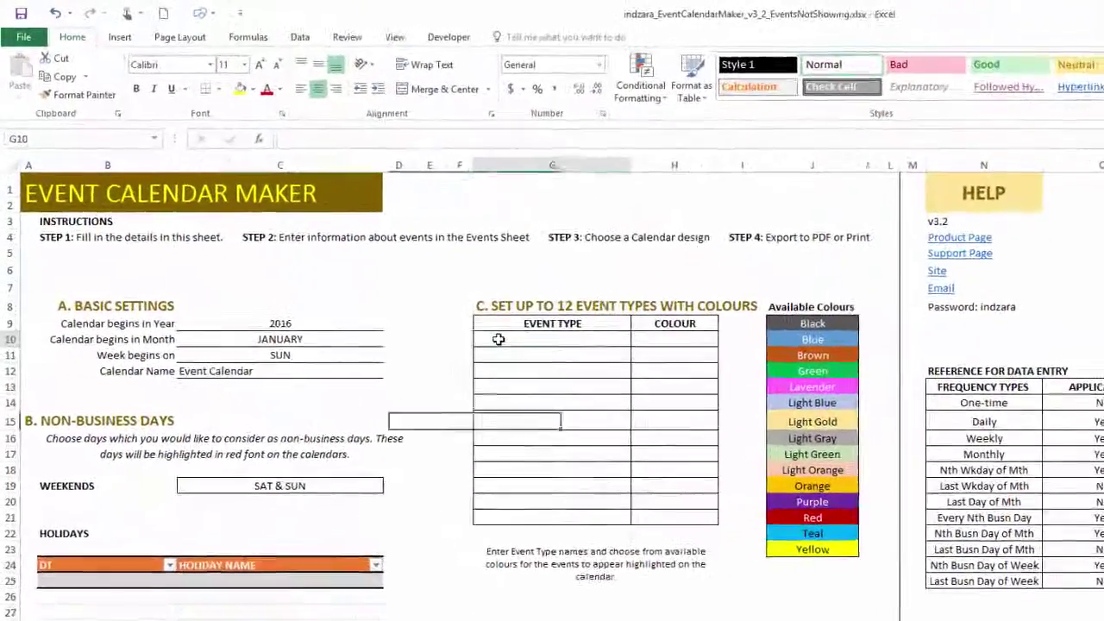
Step: Enter 'Meetings' as a new event type in G10 and give it the colour Blue
{"action": "left_click", "coordinate": [396, 269]}
{"action": "type", "text": "Meetings"}
{"action": "key", "text": "Tab"}
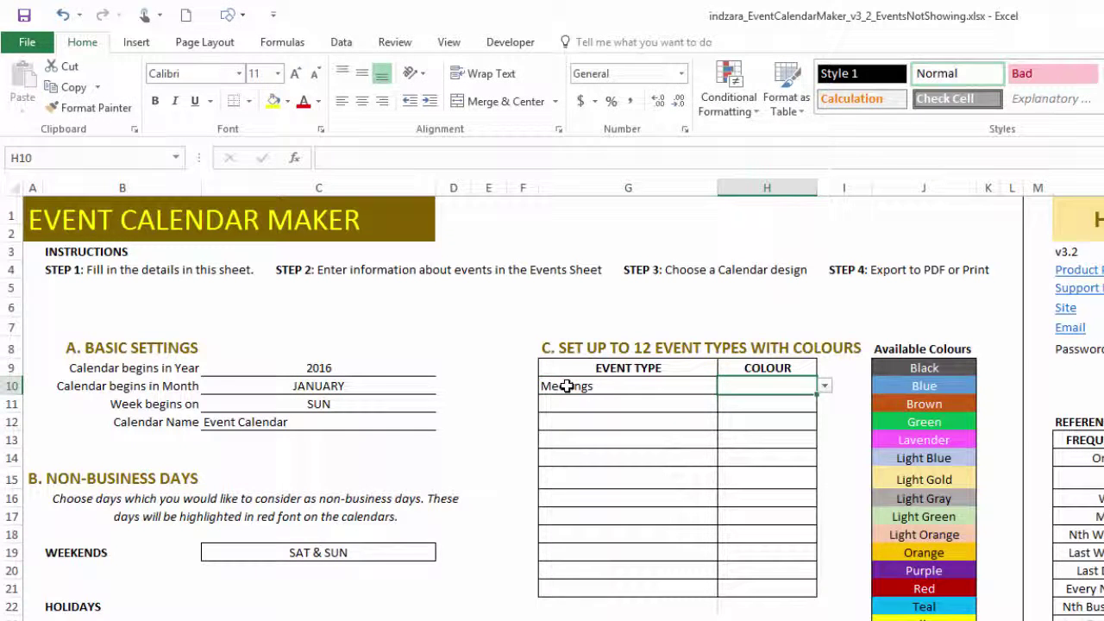
{"action": "left_click", "coordinate": [824, 387]}
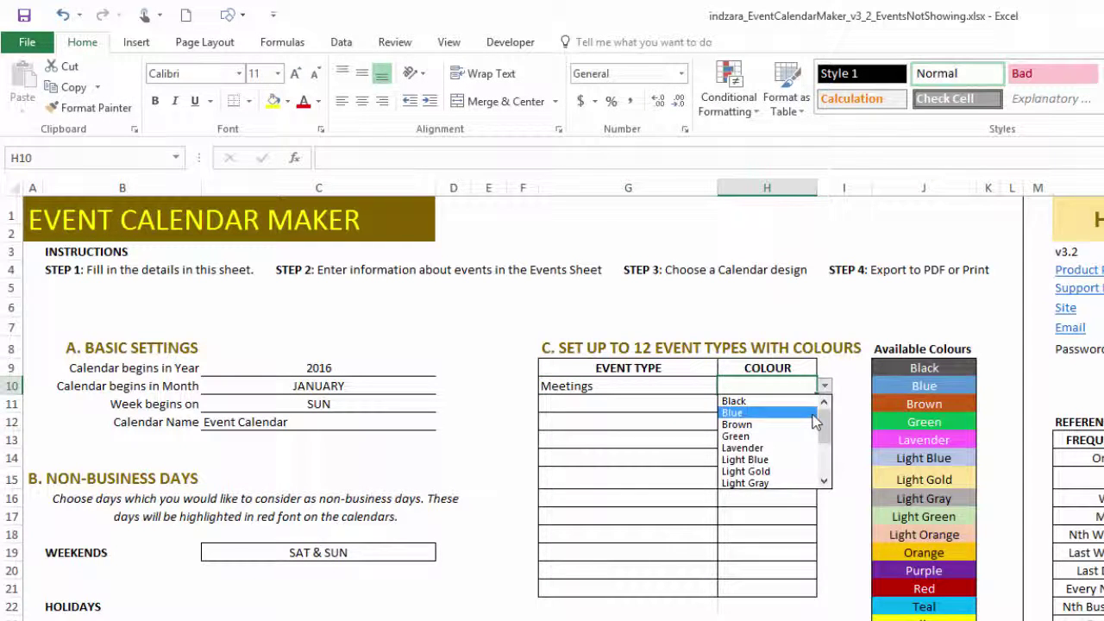
{"action": "left_click", "coordinate": [759, 412]}
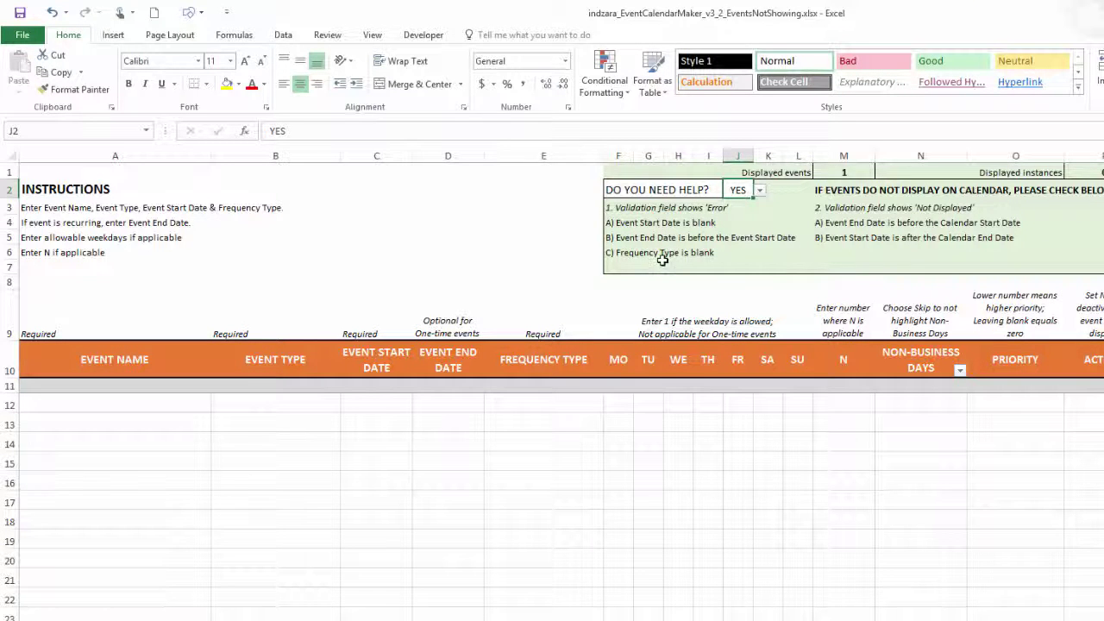
Step: Enter the event 'Welcome' in A11 with event type Meetings, then select its start date cell C11
{"action": "left_click", "coordinate": [179, 387]}
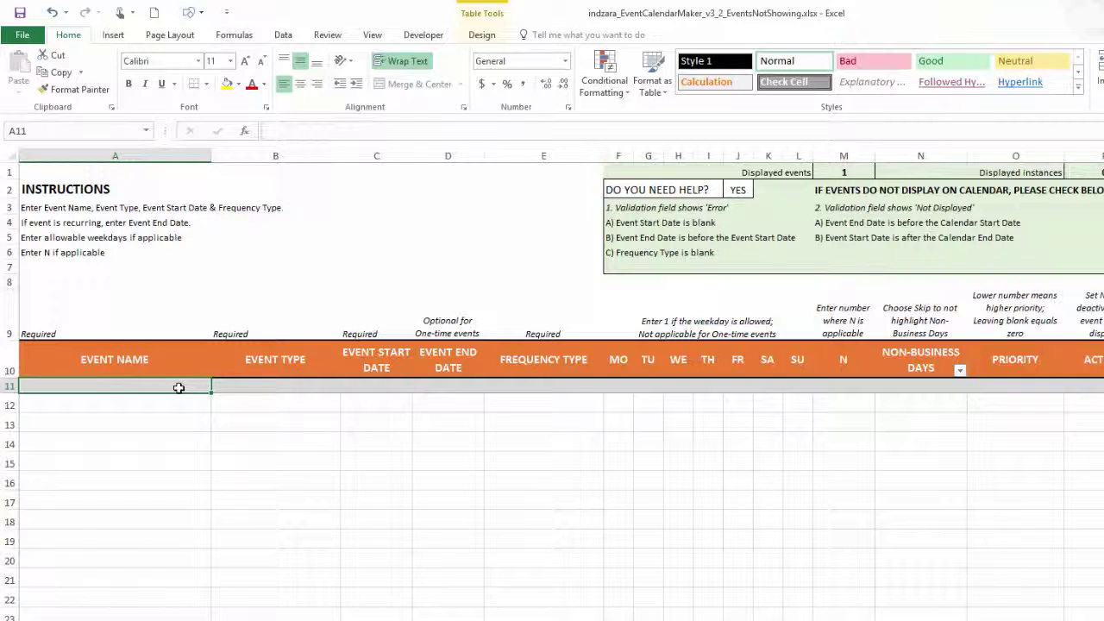
{"action": "type", "text": "Welcome"}
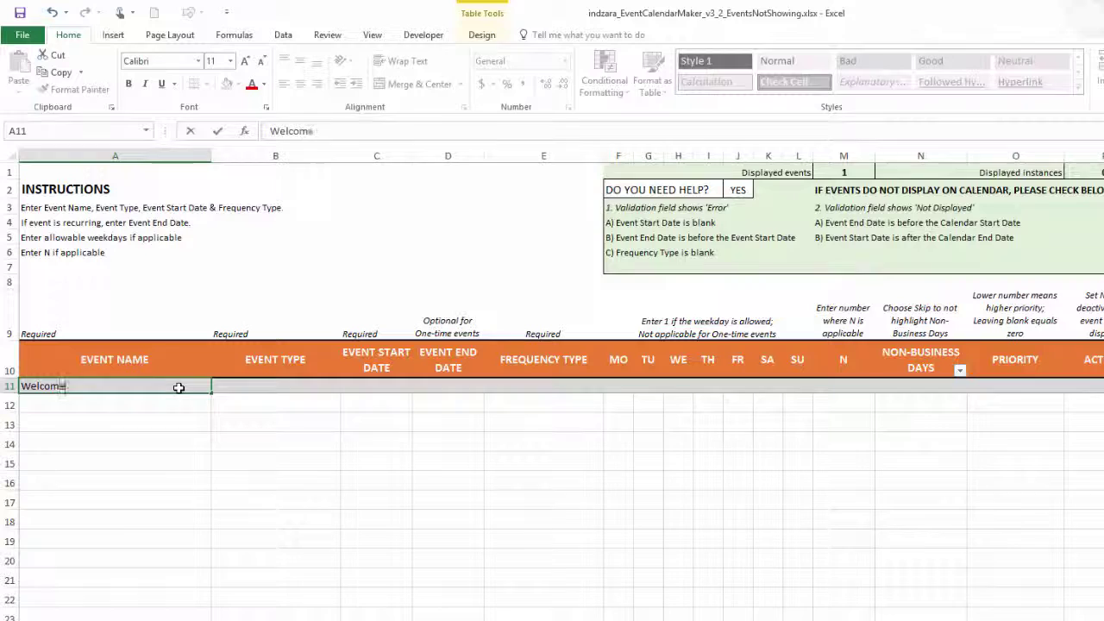
{"action": "key", "text": "Tab"}
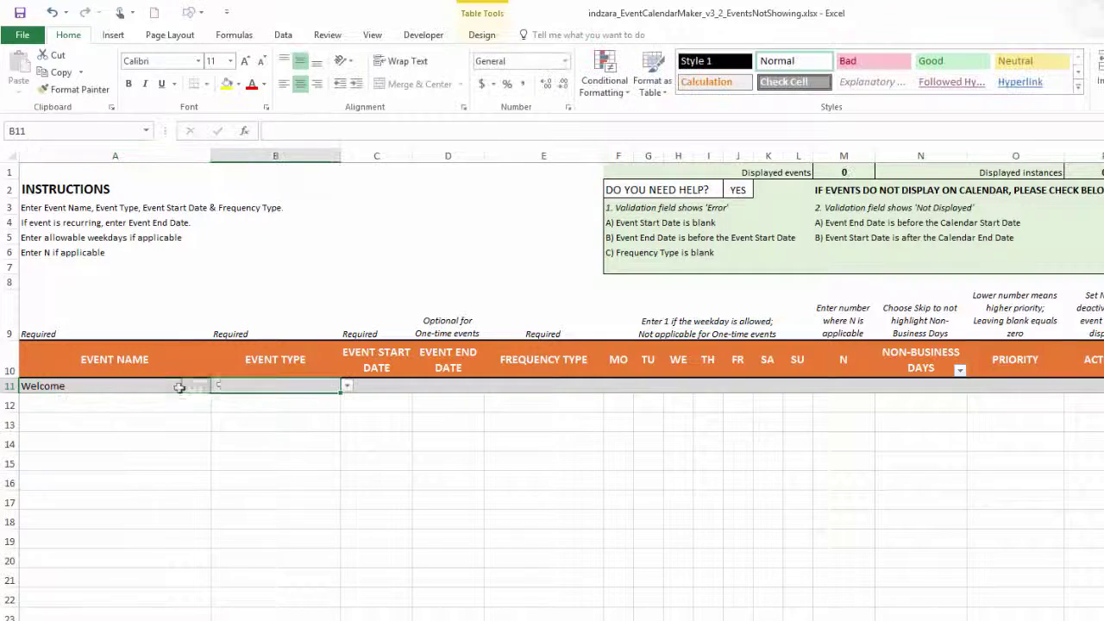
{"action": "left_click", "coordinate": [345, 388]}
{"action": "left_click", "coordinate": [332, 406]}
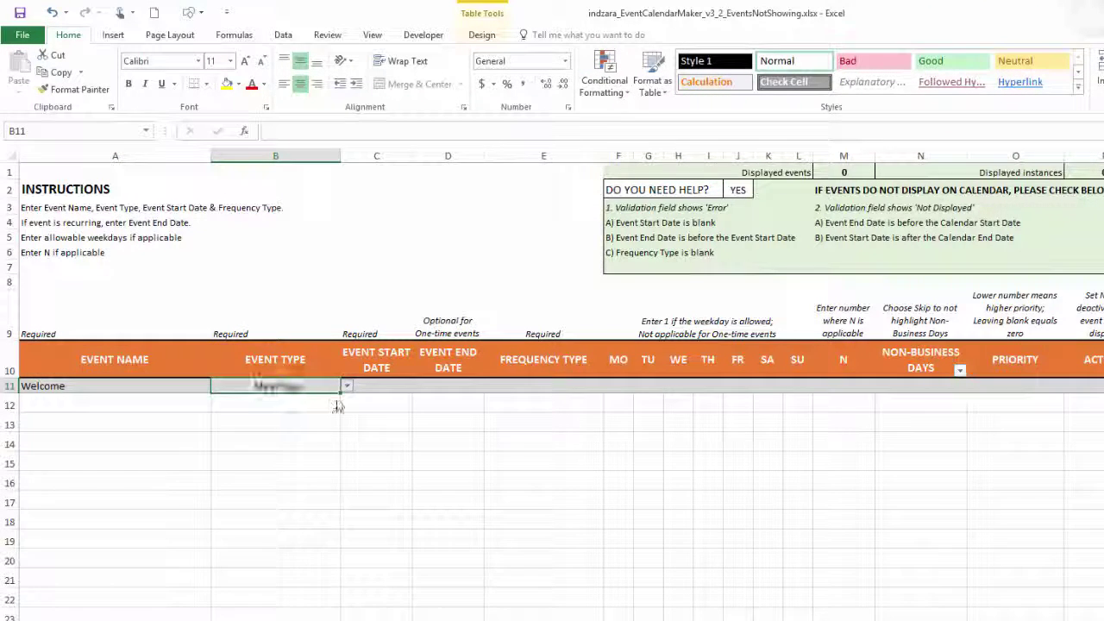
{"action": "left_click", "coordinate": [357, 387]}
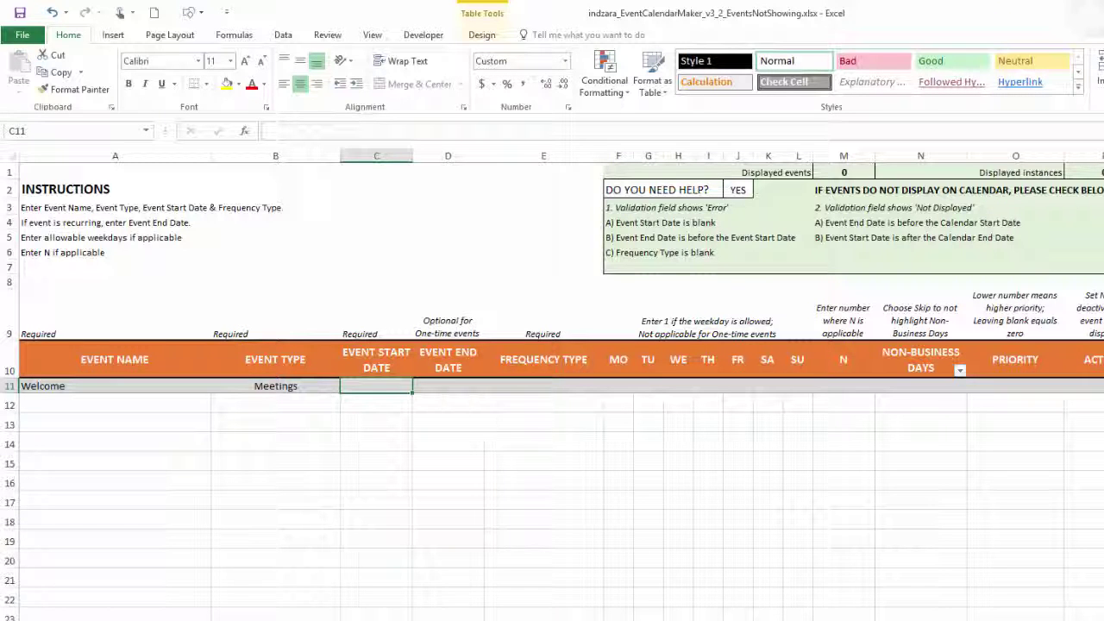
{"action": "scroll", "coordinate": [552, 388], "scroll_direction": "right", "scroll_amount": 2}
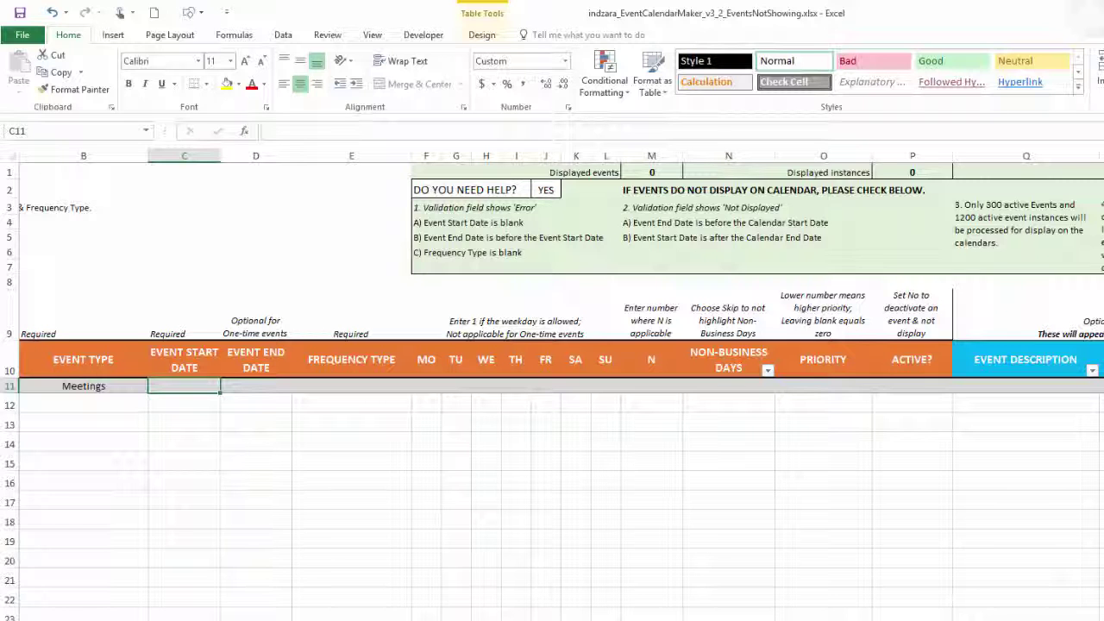
{"action": "scroll", "coordinate": [724, 338], "scroll_direction": "left", "scroll_amount": 2}
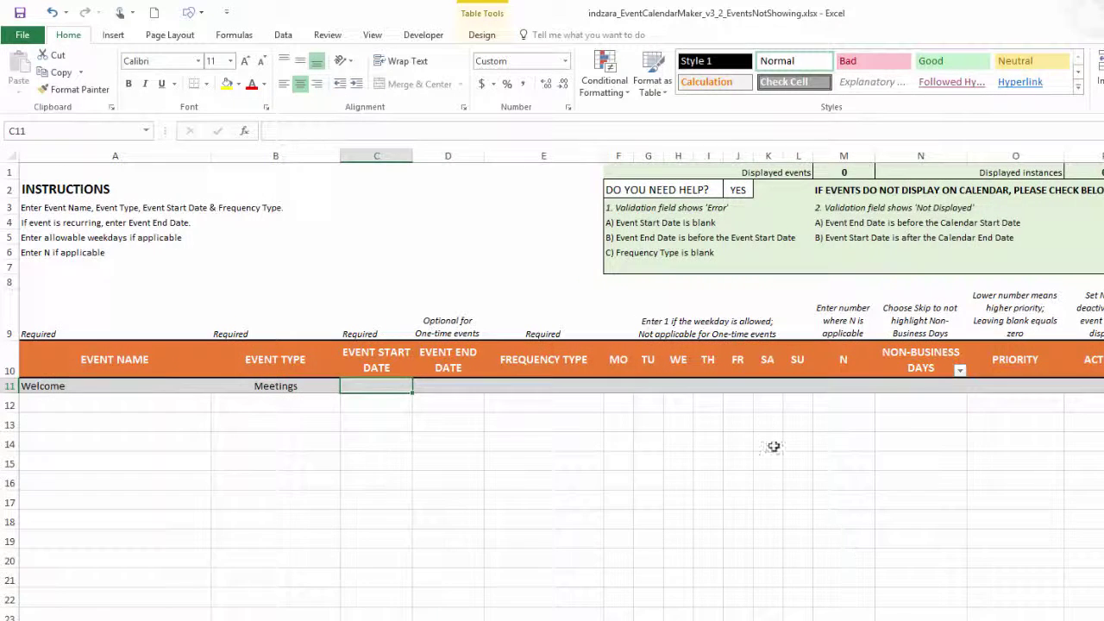
Step: Freeze panes at column H so columns A–G stay fixed, and check the Welcome row's Validation
{"action": "left_click", "coordinate": [678, 156]}
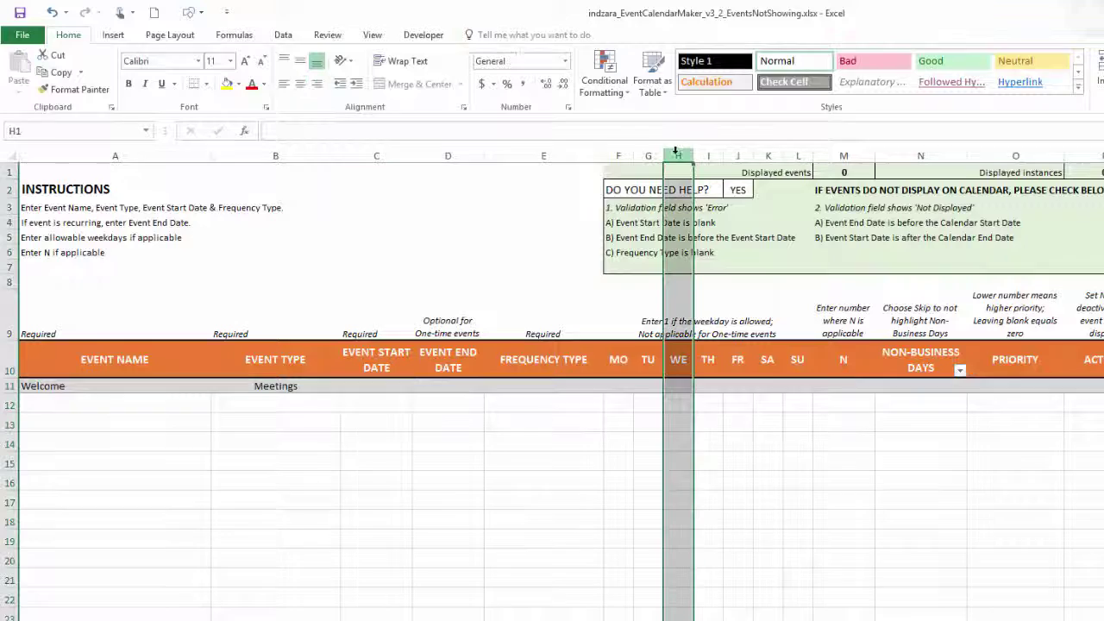
{"action": "left_click", "coordinate": [372, 35]}
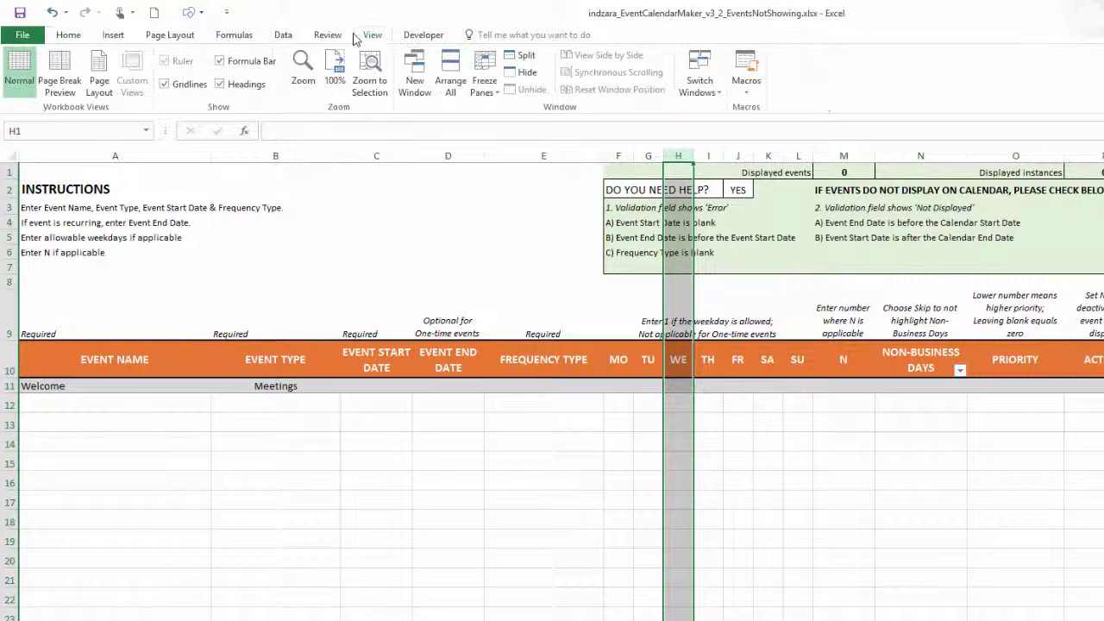
{"action": "left_click", "coordinate": [494, 95]}
{"action": "left_click", "coordinate": [518, 175]}
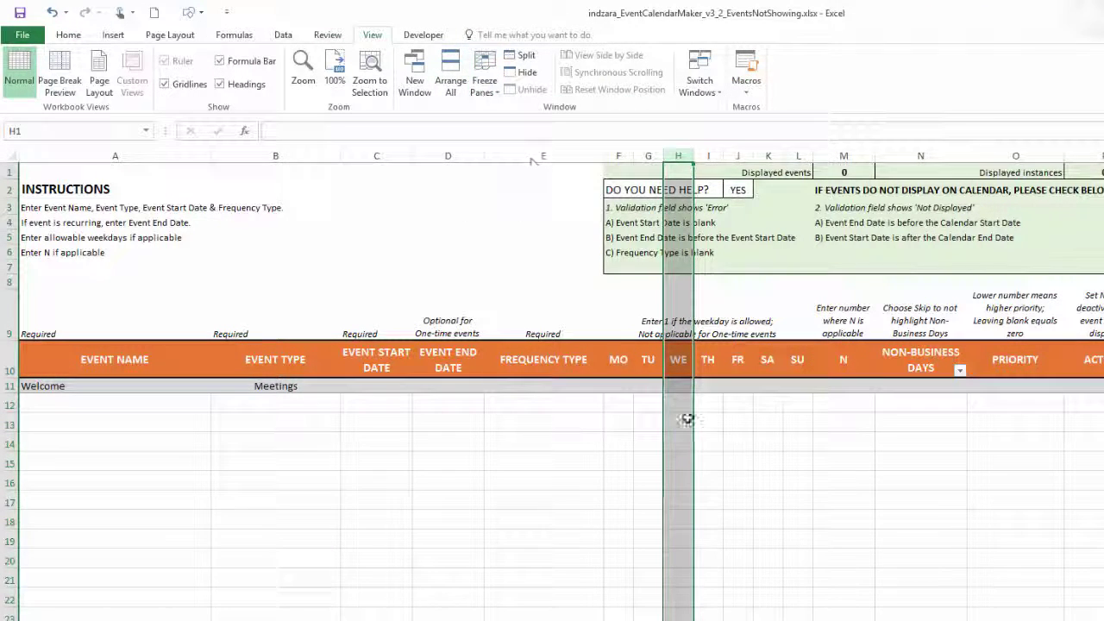
{"action": "scroll", "coordinate": [879, 384], "scroll_direction": "right", "scroll_amount": 3}
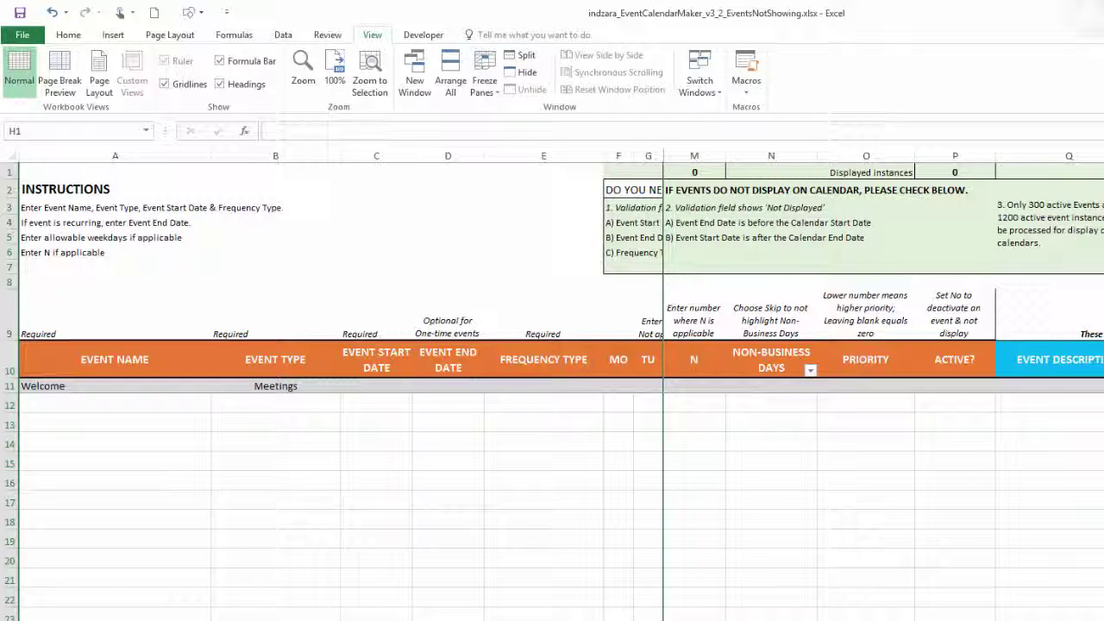
{"action": "scroll", "coordinate": [715, 429], "scroll_direction": "right", "scroll_amount": 5}
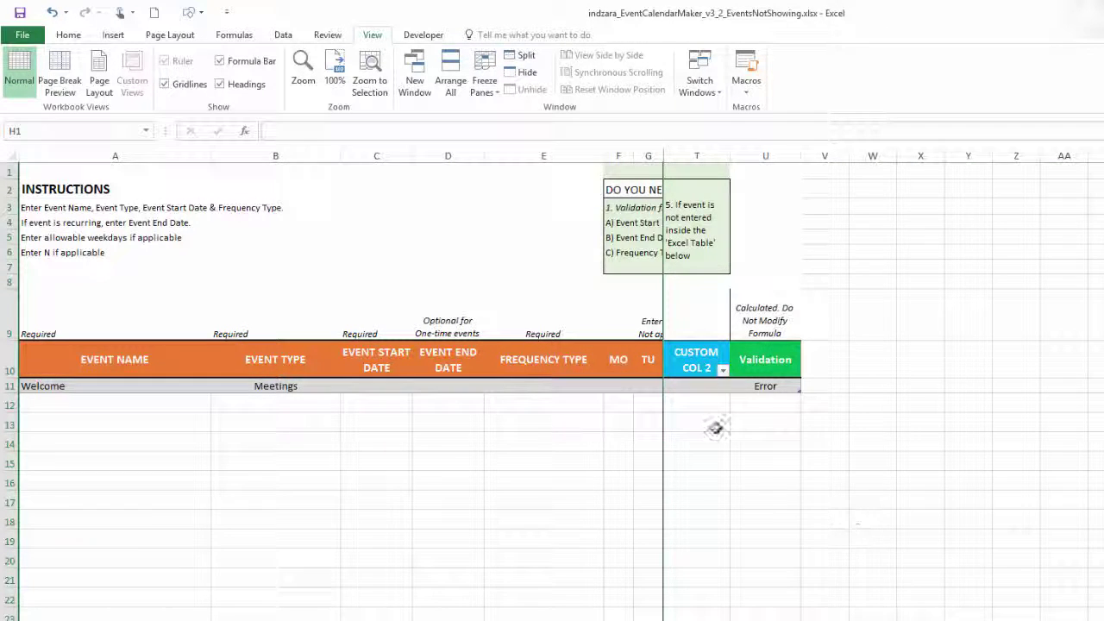
{"action": "left_click", "coordinate": [309, 386]}
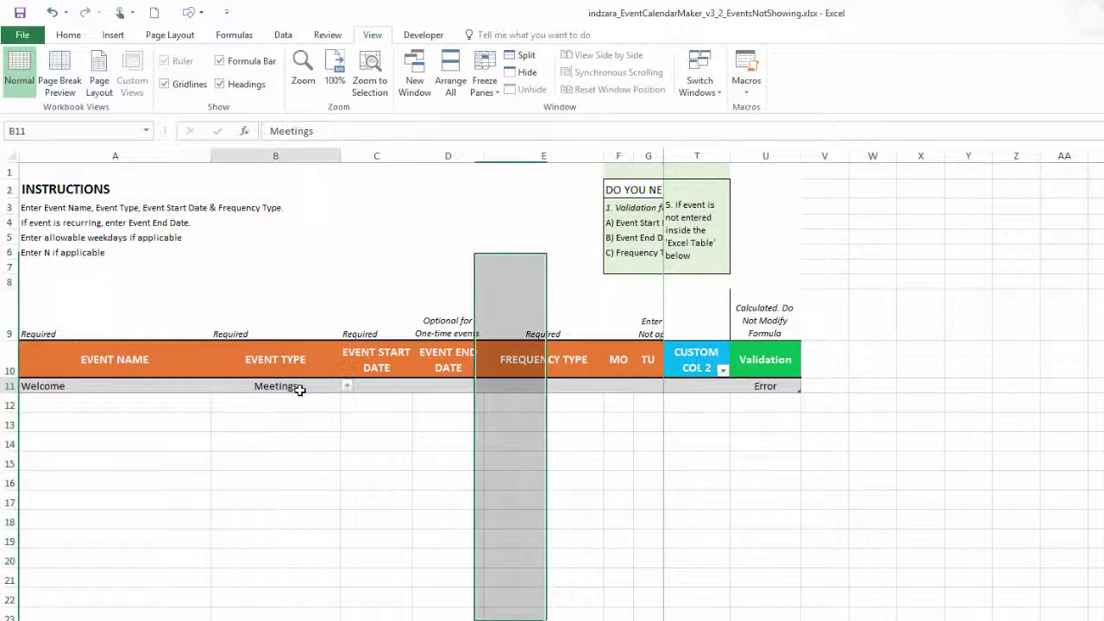
{"action": "left_click", "coordinate": [388, 385]}
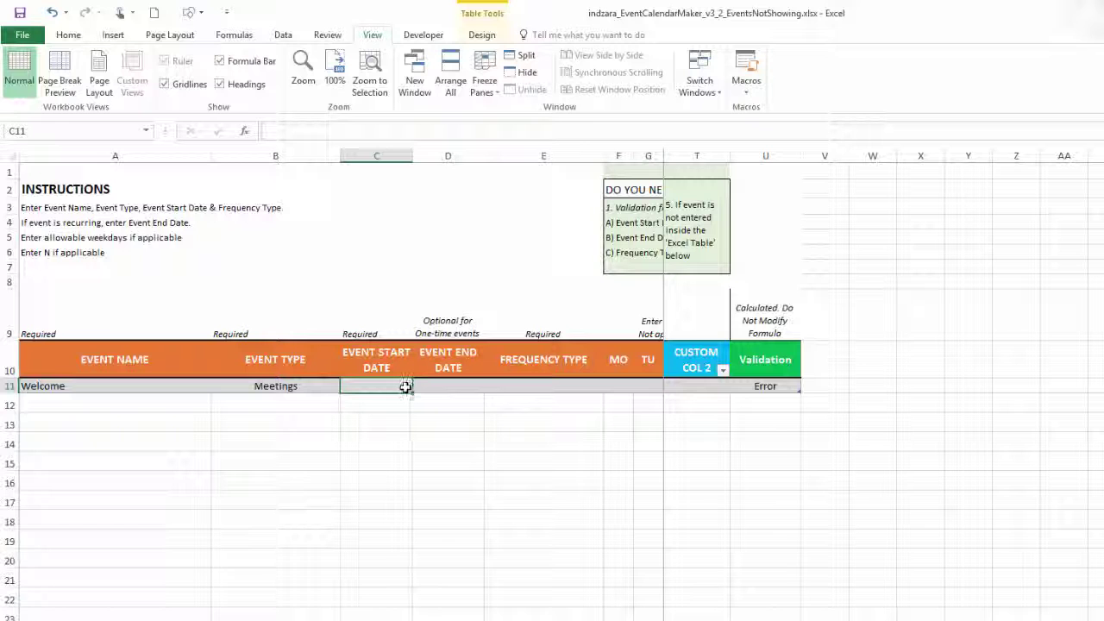
Step: Give Welcome a start date of 1/5/2016 and One-time frequency, then view the Event Calendar
{"action": "type", "text": "1/5/2016"}
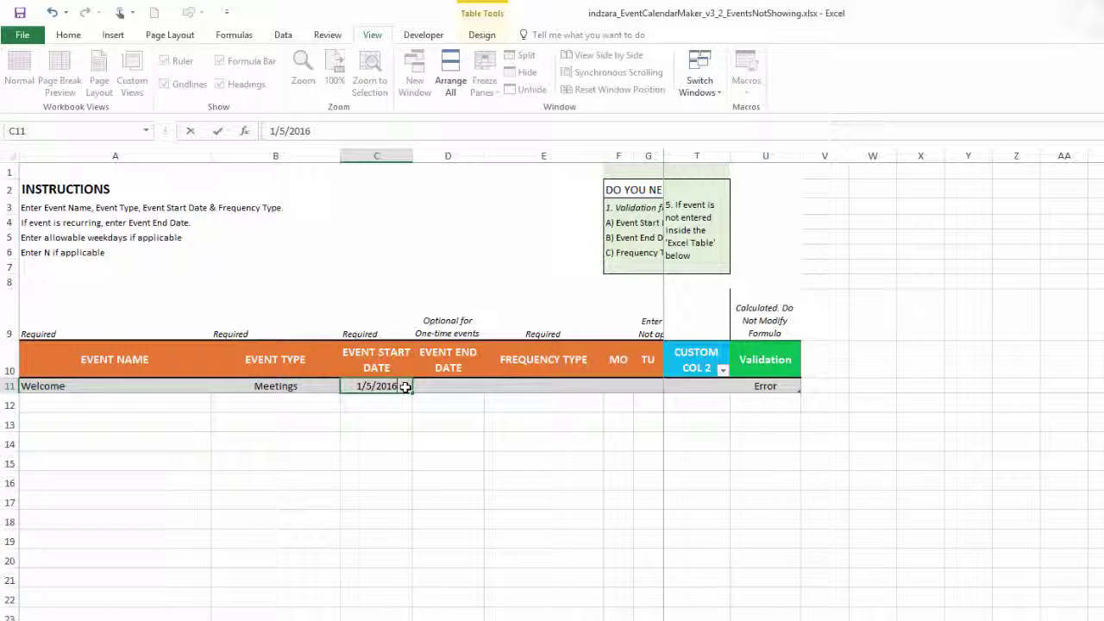
{"action": "key", "text": "Tab"}
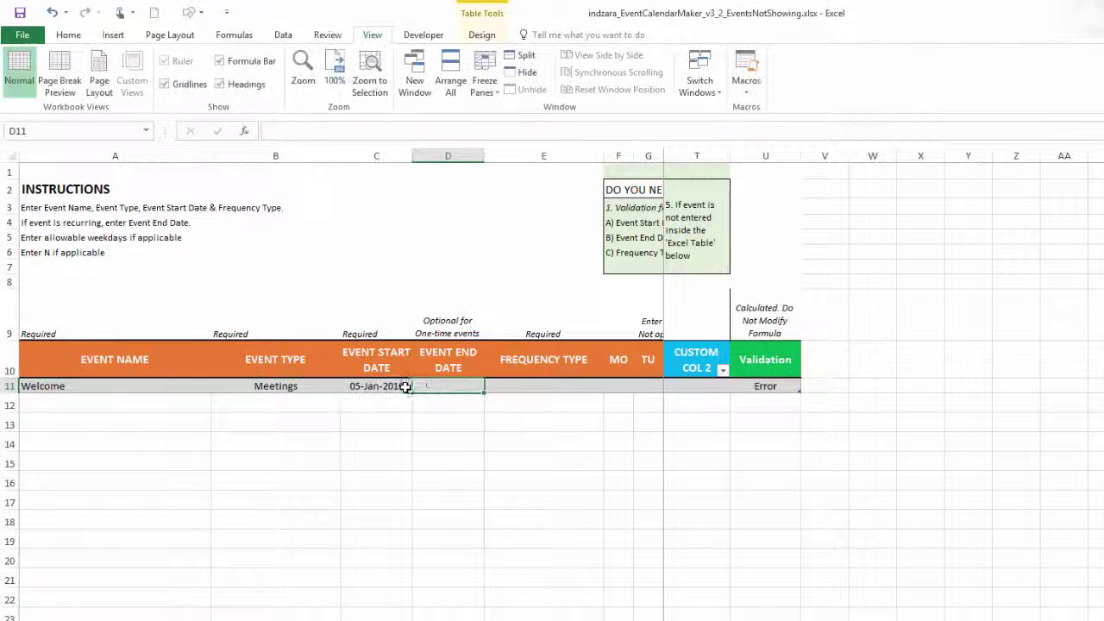
{"action": "left_click", "coordinate": [599, 386]}
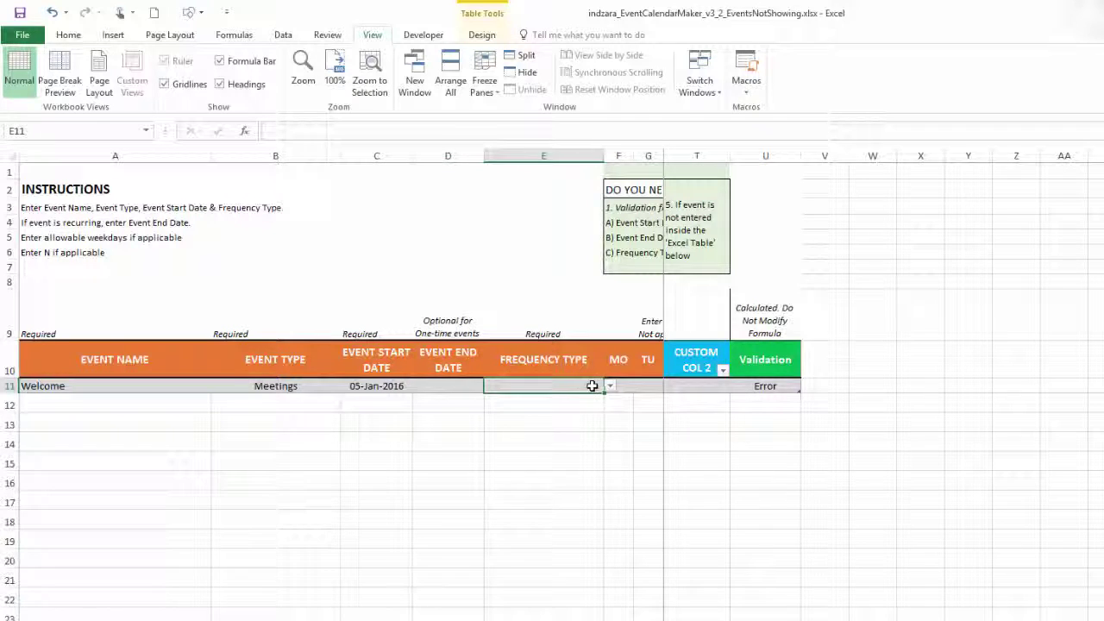
{"action": "left_click", "coordinate": [609, 387]}
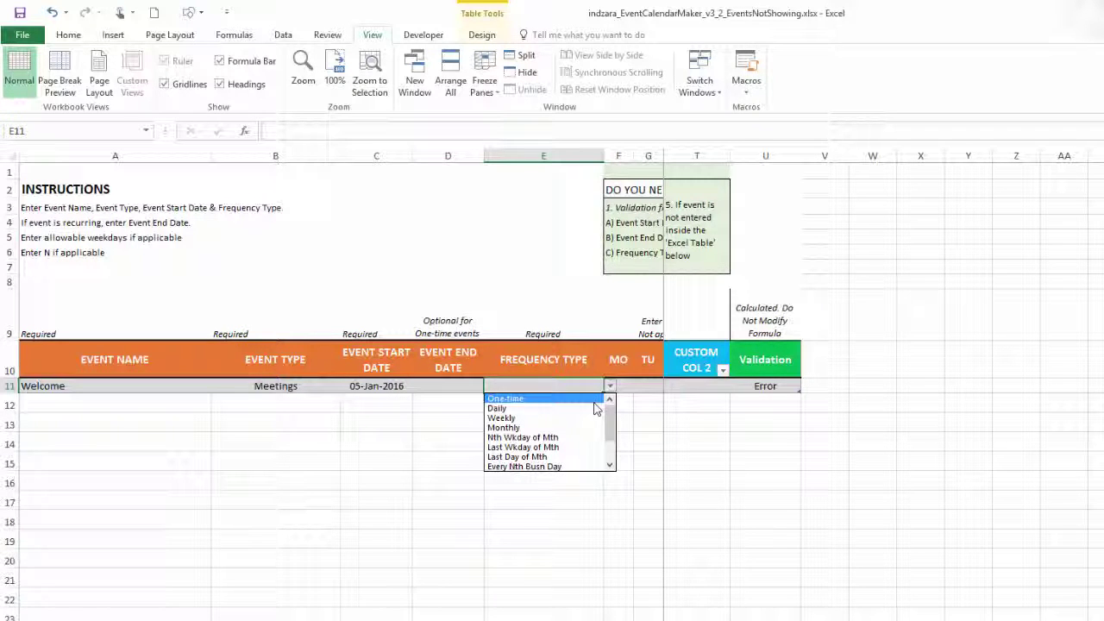
{"action": "left_click", "coordinate": [603, 398]}
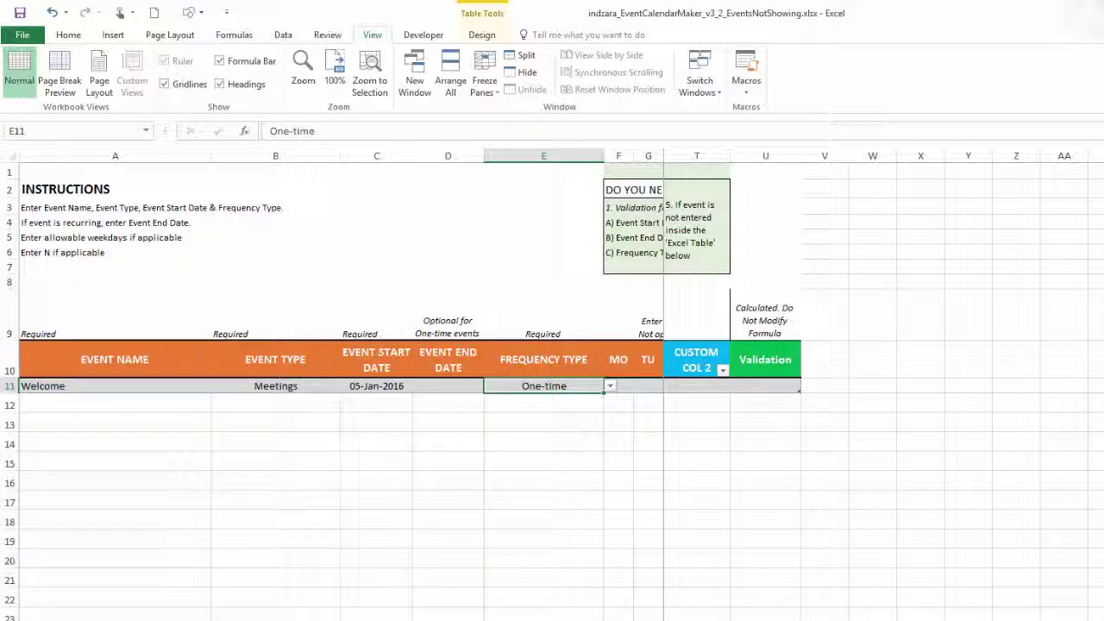
{"action": "key", "text": "ctrl+Page_Down"}
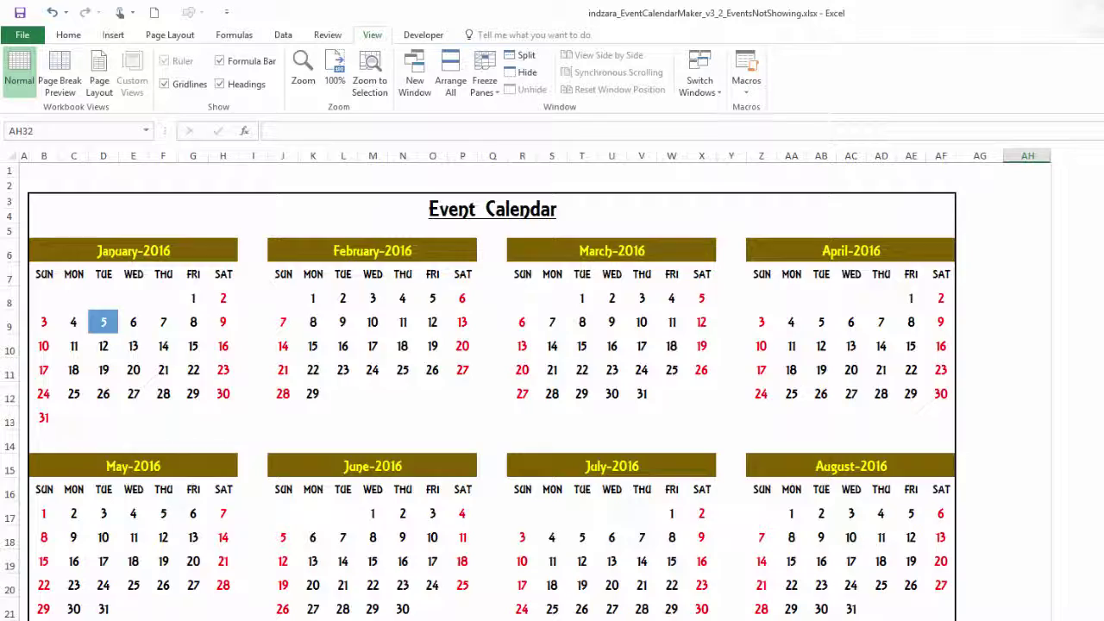
Step: Return to the Events sheet and select the Welcome end date cell D11
{"action": "key", "text": "ctrl+Page_Up"}
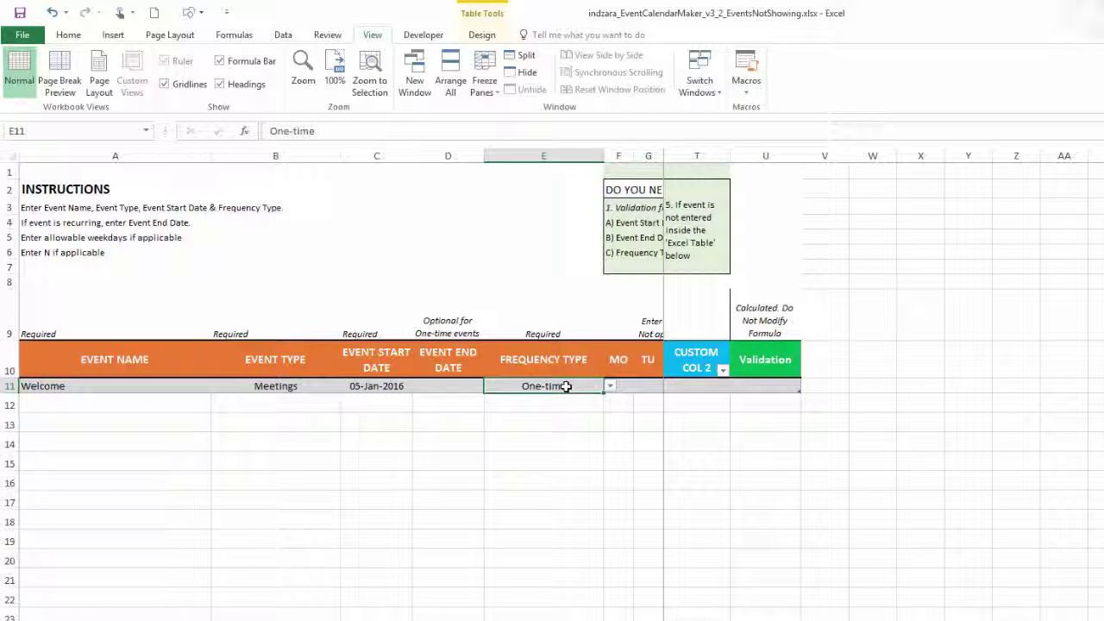
{"action": "left_click", "coordinate": [469, 386]}
Step: Change Welcome's frequency to Daily and set its end date to 1/1/2016
{"action": "left_click", "coordinate": [509, 386]}
{"action": "left_click", "coordinate": [610, 386]}
{"action": "left_click", "coordinate": [583, 410]}
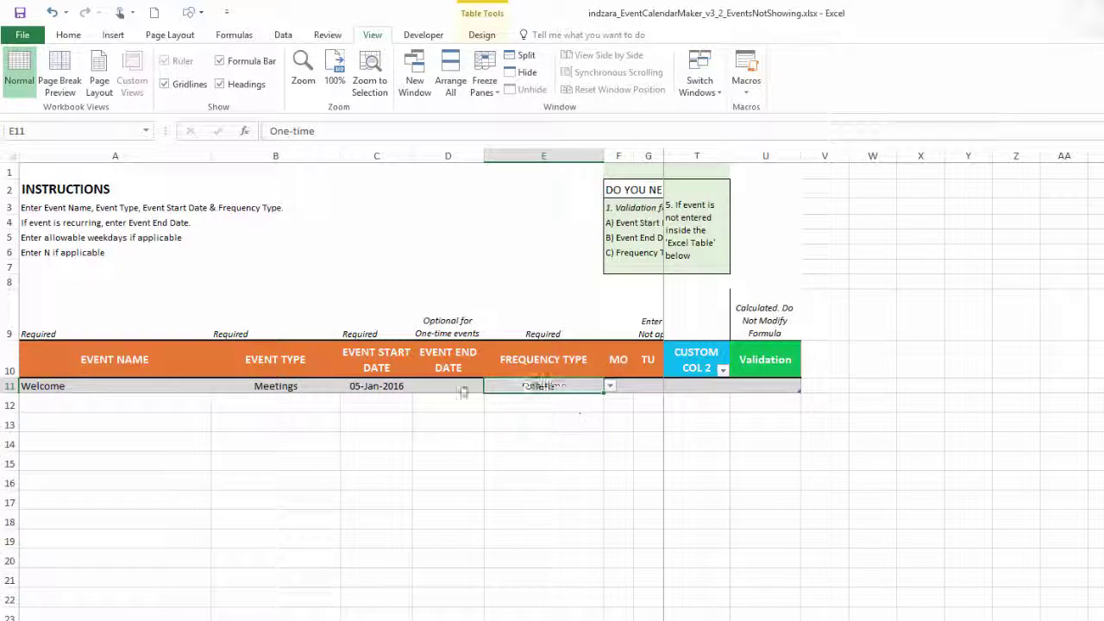
{"action": "left_click", "coordinate": [436, 393]}
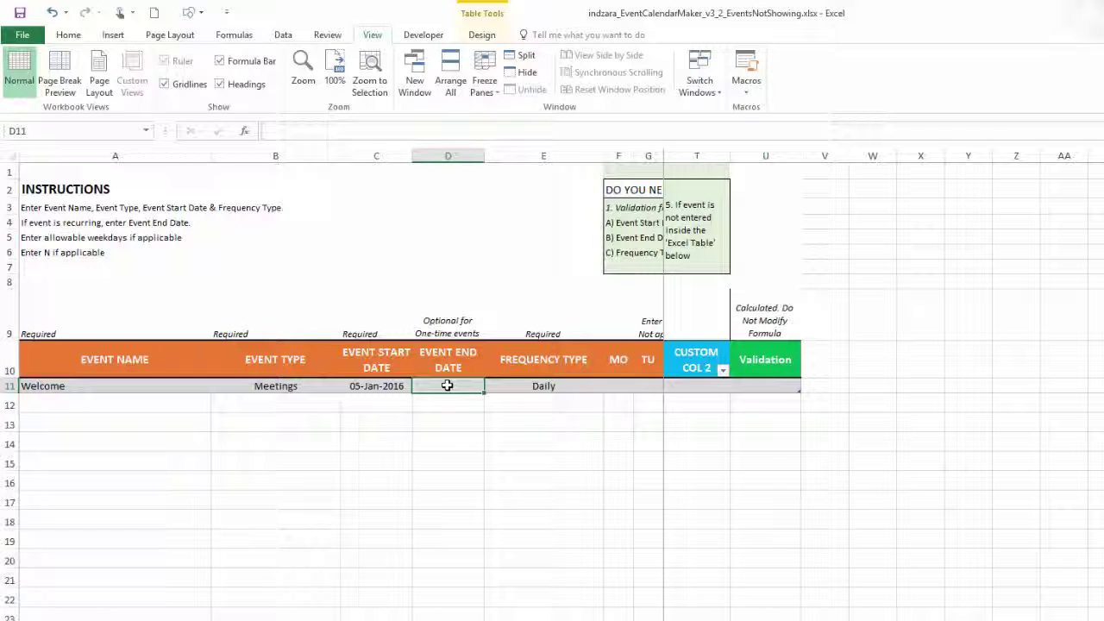
{"action": "type", "text": "1/1/2016"}
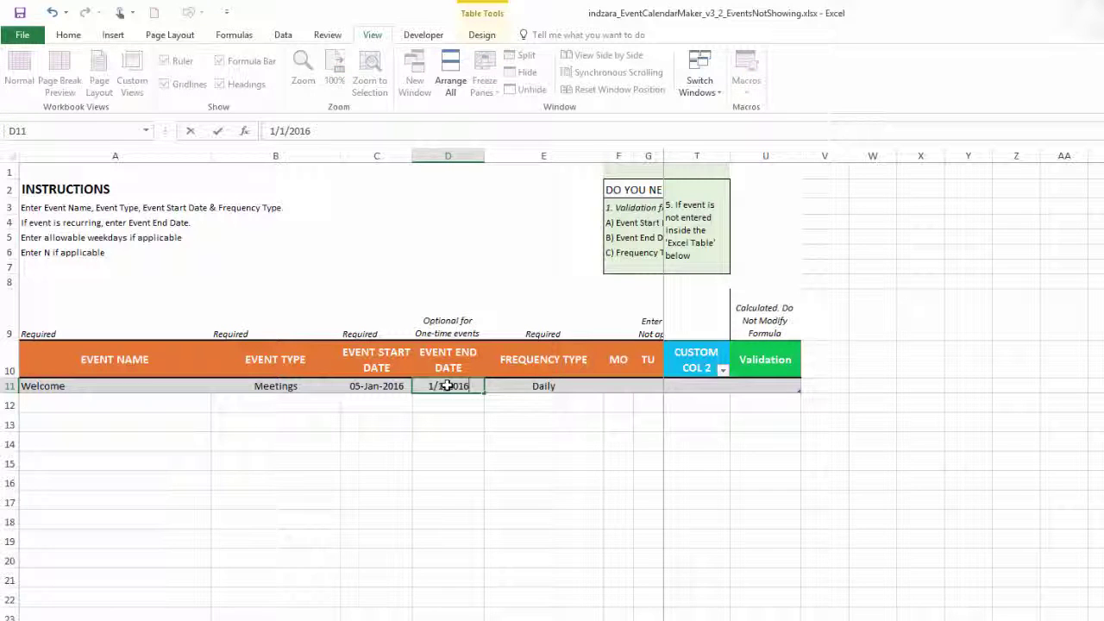
{"action": "key", "text": "Return"}
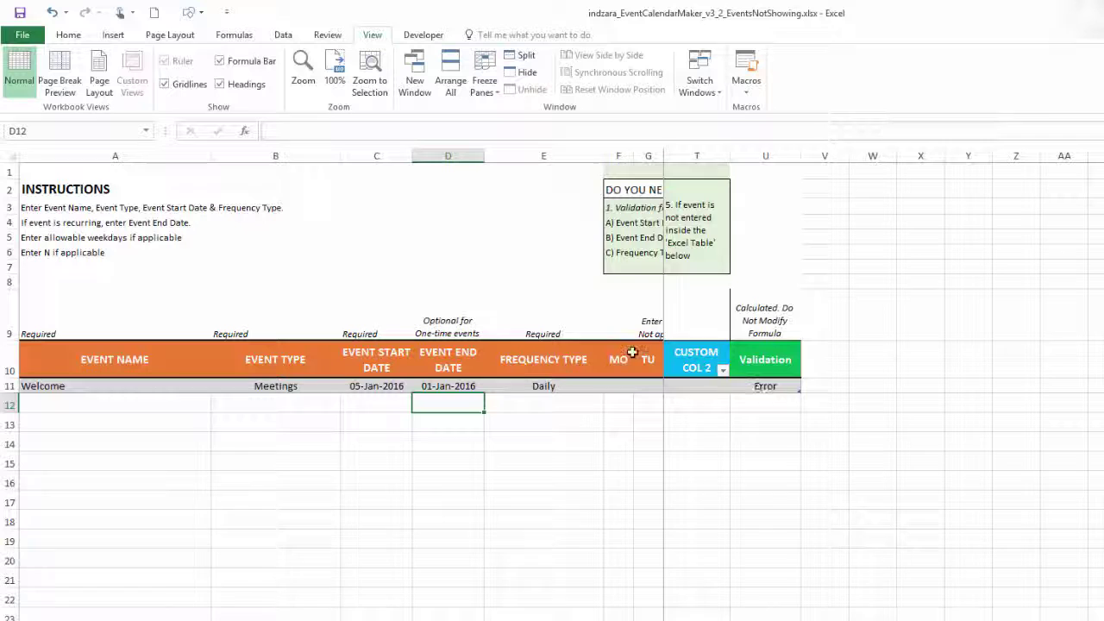
{"action": "left_click", "coordinate": [614, 271]}
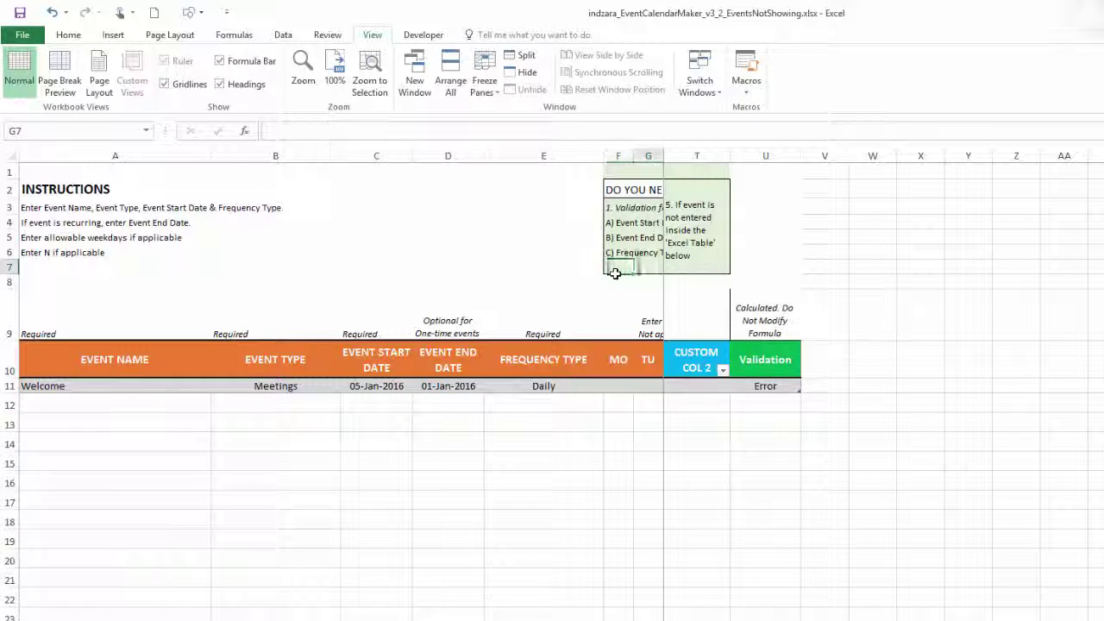
Step: Reveal the full help text, confirm Meetings is Blue on the settings sheet, then return to C11
{"action": "key", "text": "ctrl+z"}
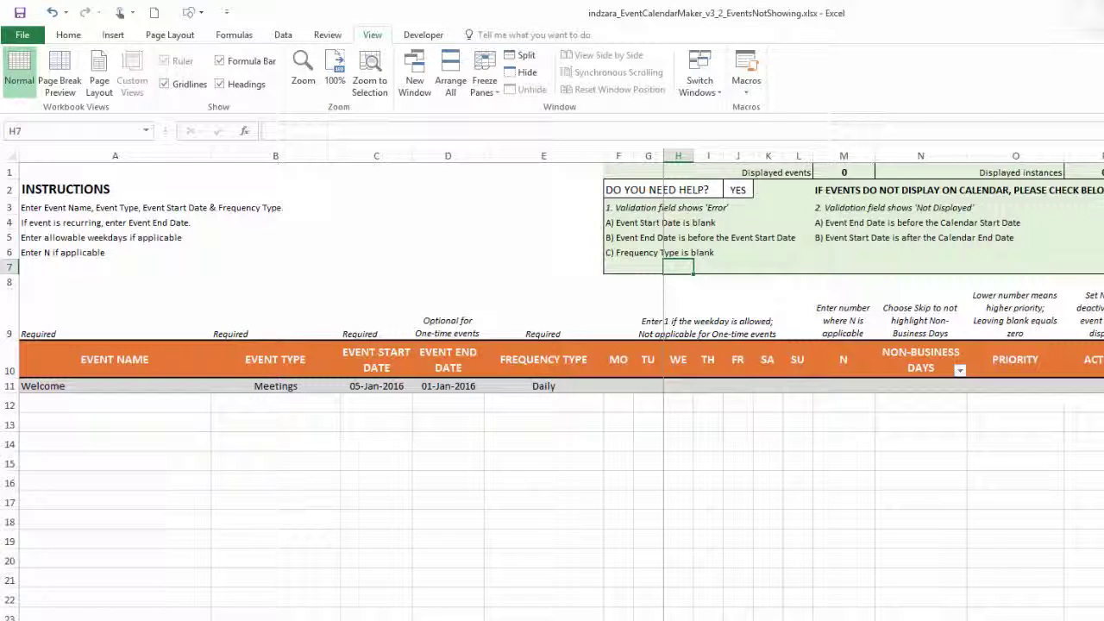
{"action": "key", "text": "ctrl+Page_Up"}
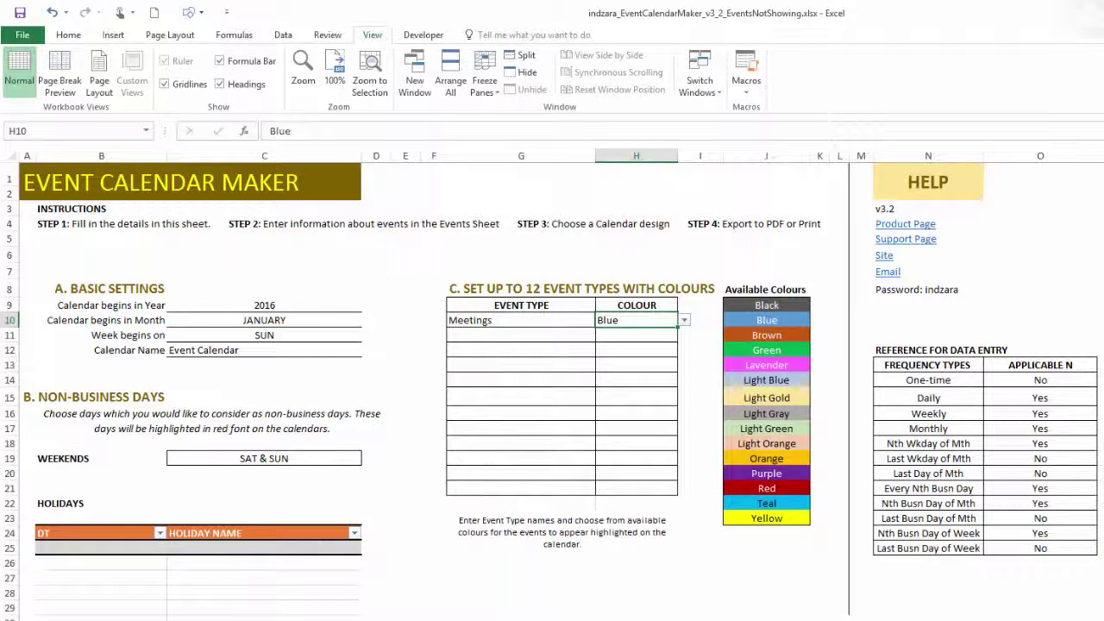
{"action": "key", "text": "ctrl+Page_Down"}
{"action": "left_click", "coordinate": [377, 386]}
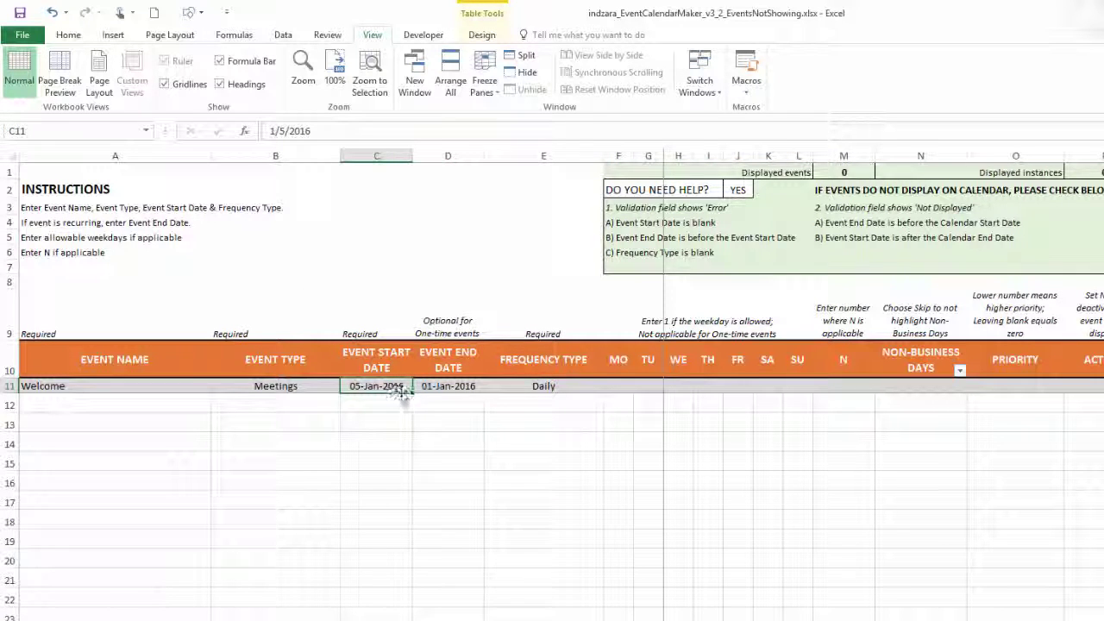
Step: Change Welcome's dates to 05-Jan-2014 through 01-Jan-2015 and check its Not Displayed validation
{"action": "left_click", "coordinate": [441, 387]}
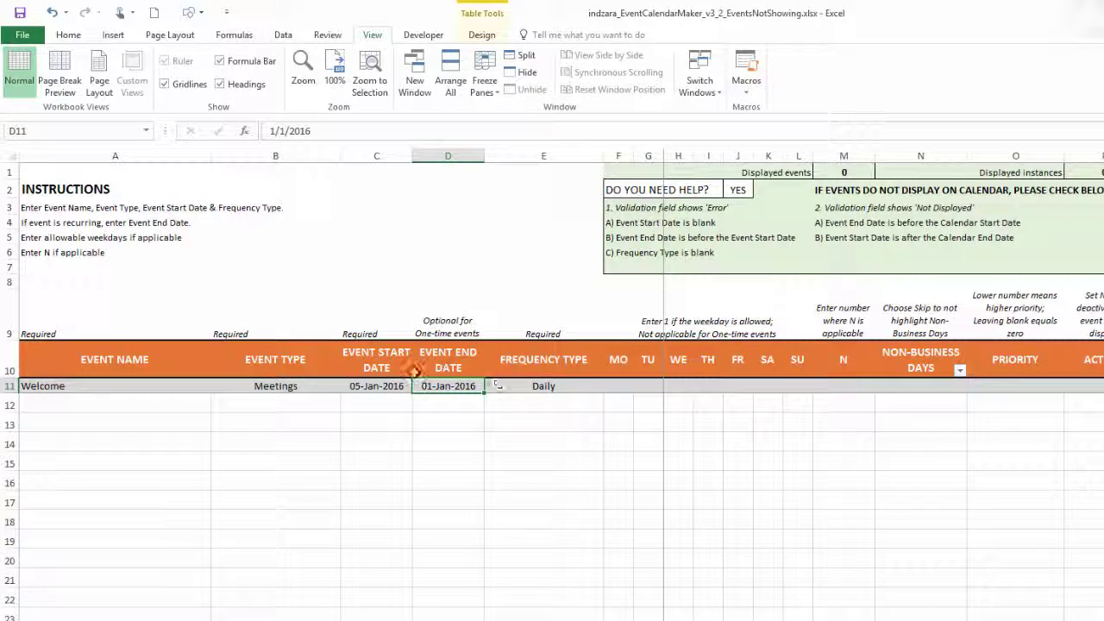
{"action": "left_click", "coordinate": [327, 133]}
{"action": "key", "text": "BackSpace"}
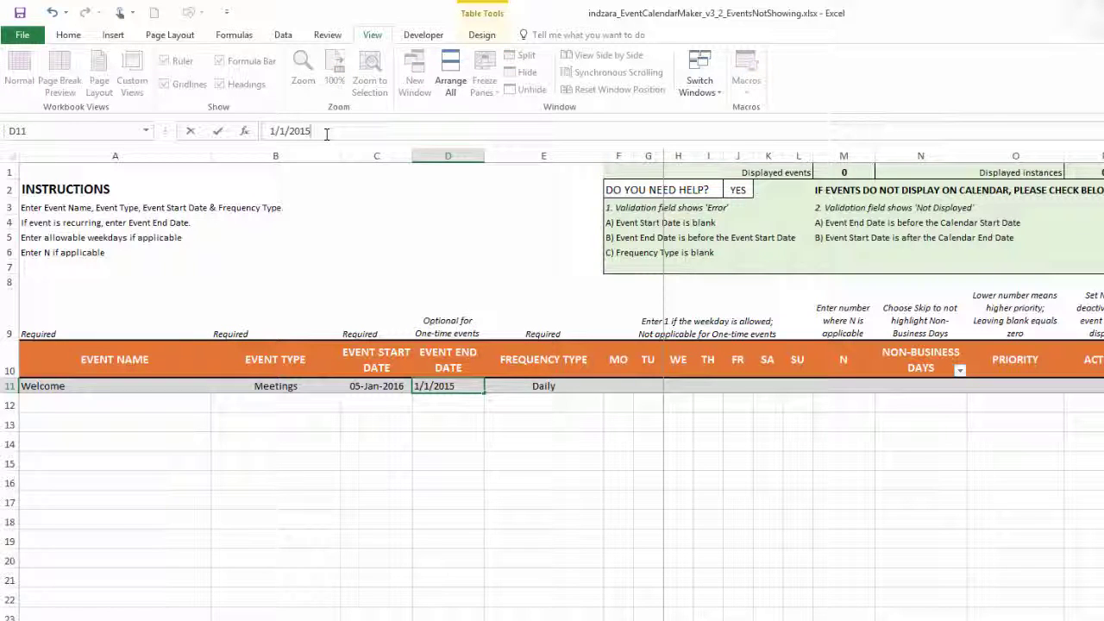
{"action": "key", "text": "Return"}
{"action": "left_click", "coordinate": [383, 385]}
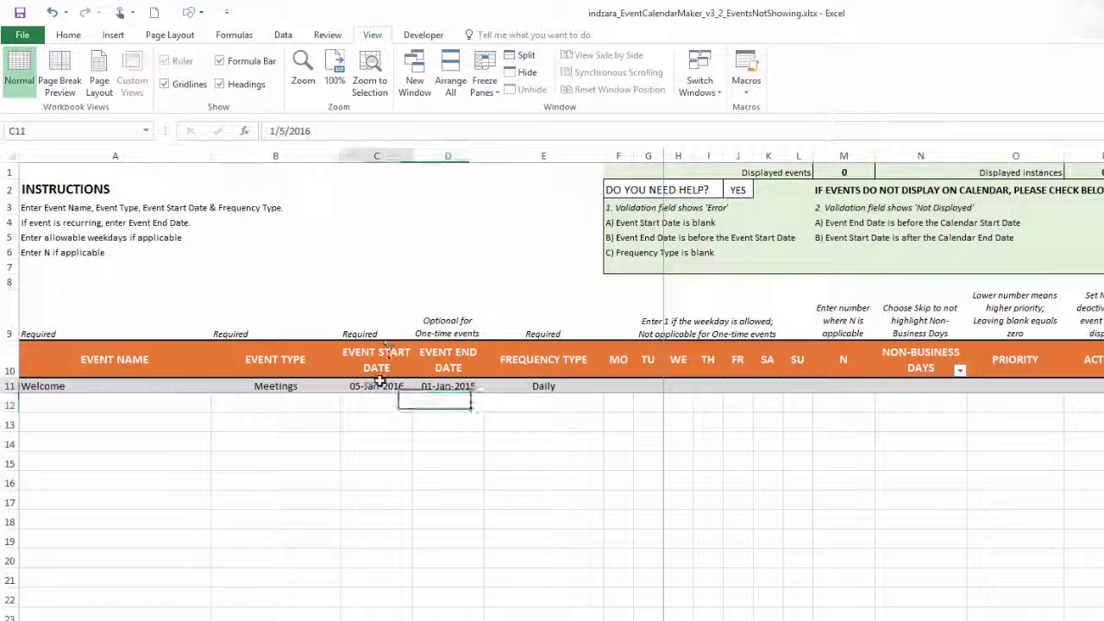
{"action": "left_click", "coordinate": [320, 132]}
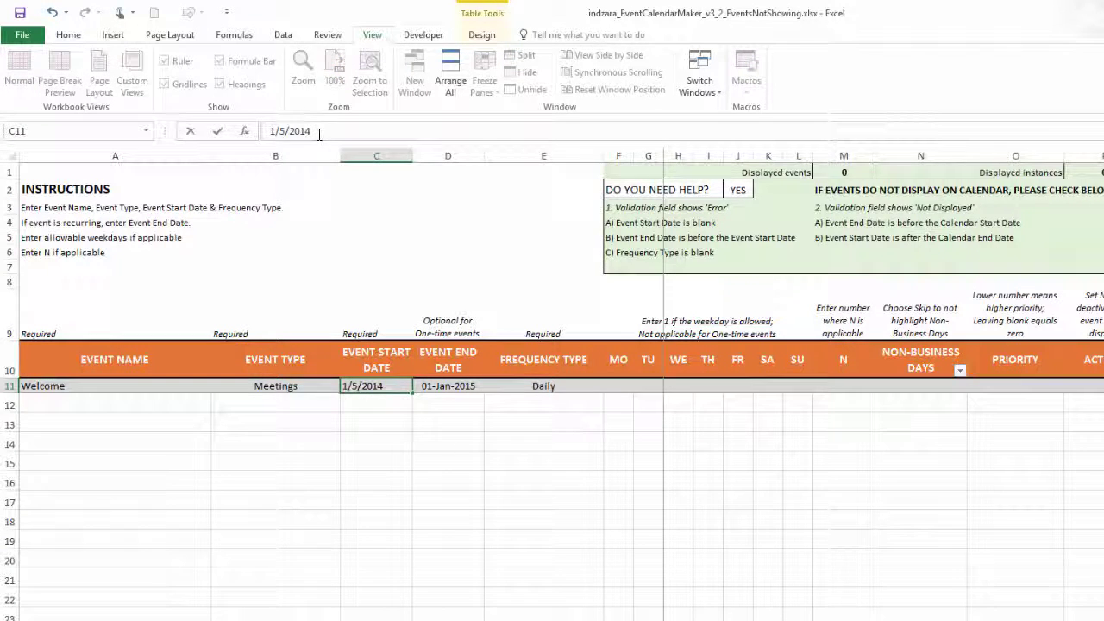
{"action": "key", "text": "Return"}
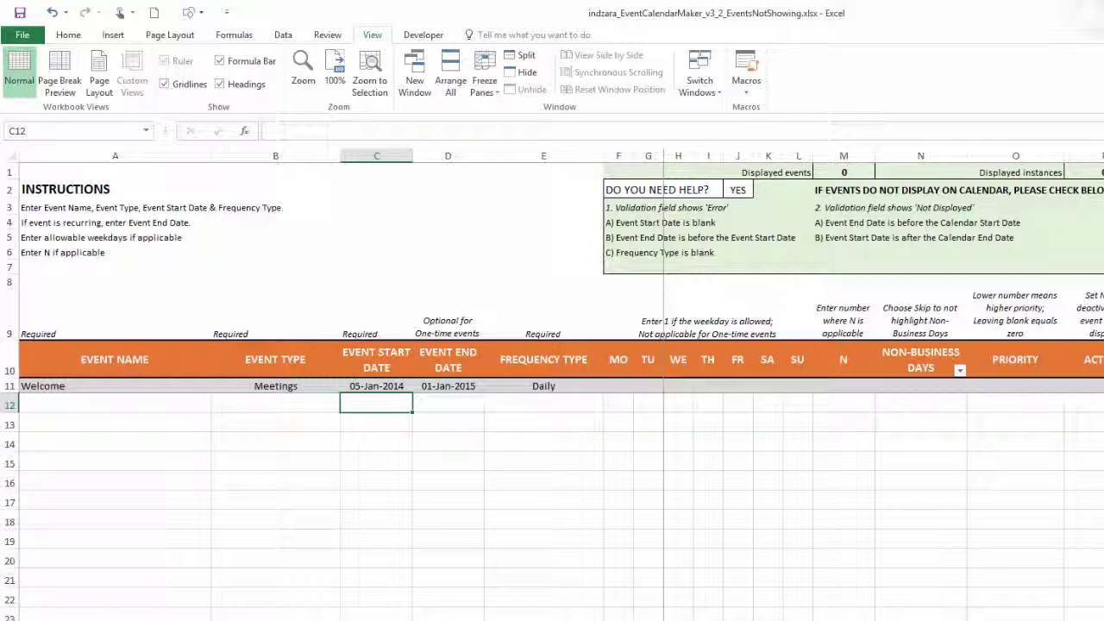
{"action": "scroll", "coordinate": [883, 386], "scroll_direction": "right", "scroll_amount": 5}
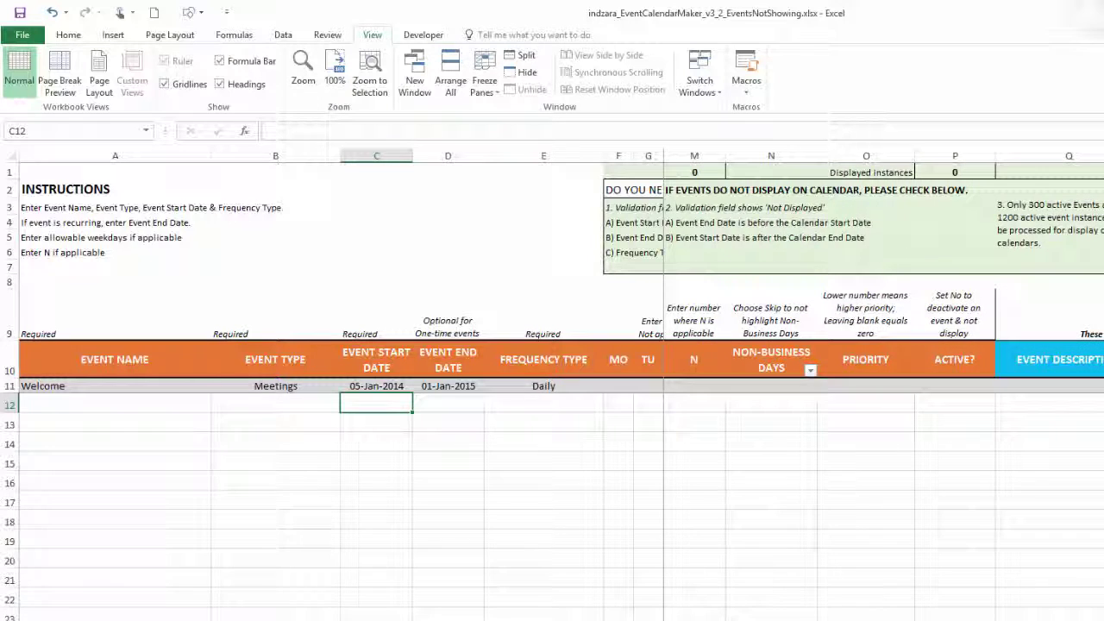
{"action": "scroll", "coordinate": [883, 385], "scroll_direction": "right", "scroll_amount": 8}
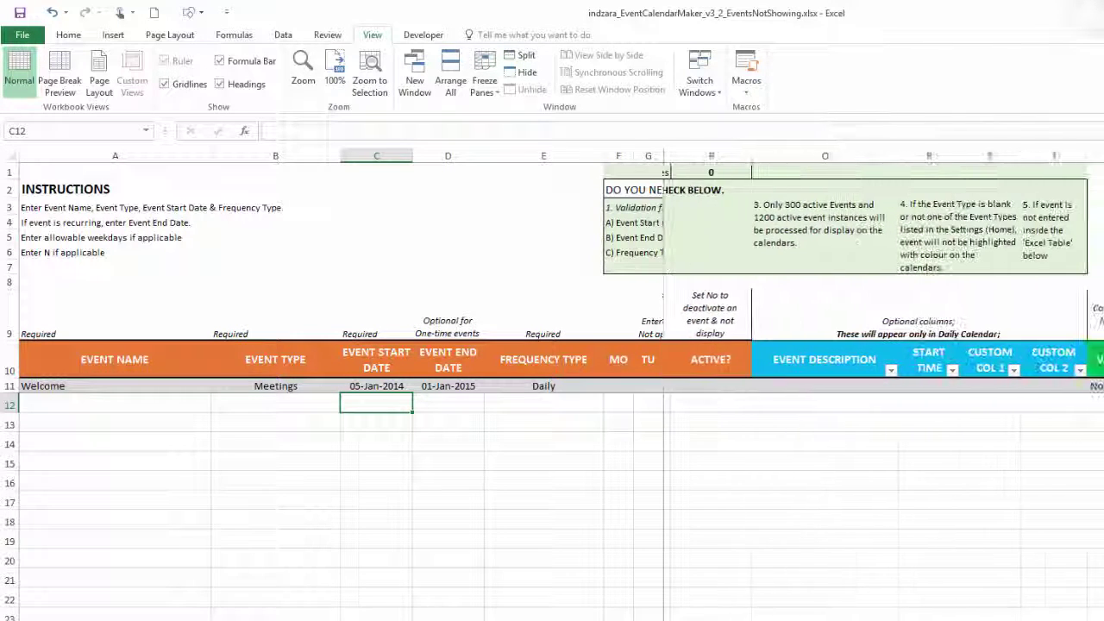
{"action": "scroll", "coordinate": [923, 422], "scroll_direction": "right", "scroll_amount": 1}
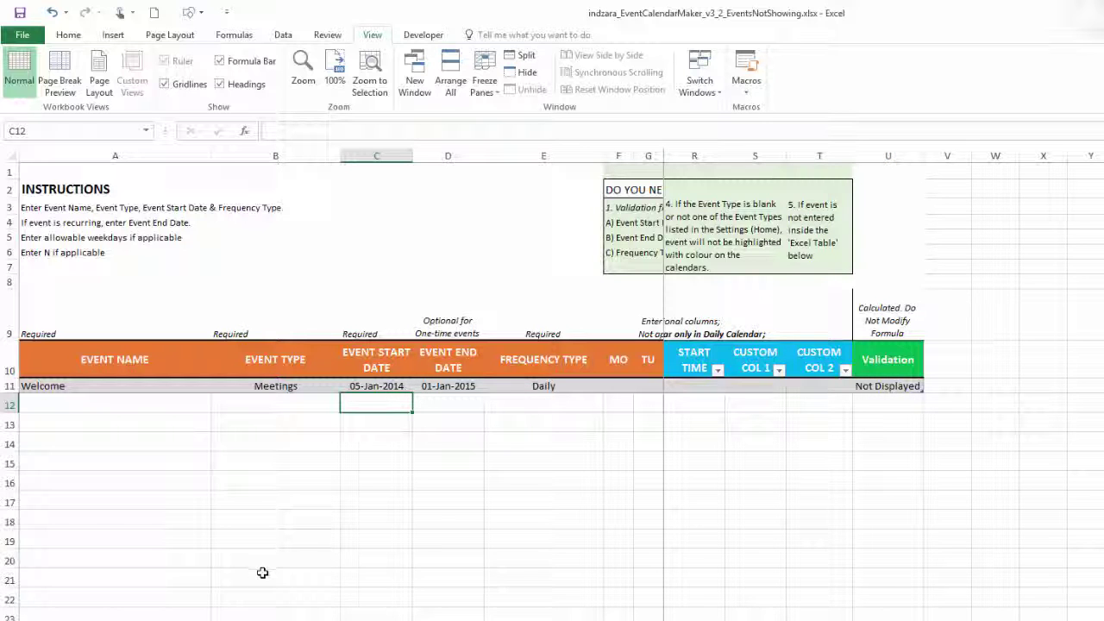
Step: View the Event Calendar, then return to the Events sheet with the full help text shown
{"action": "key", "text": "ctrl+Page_Down"}
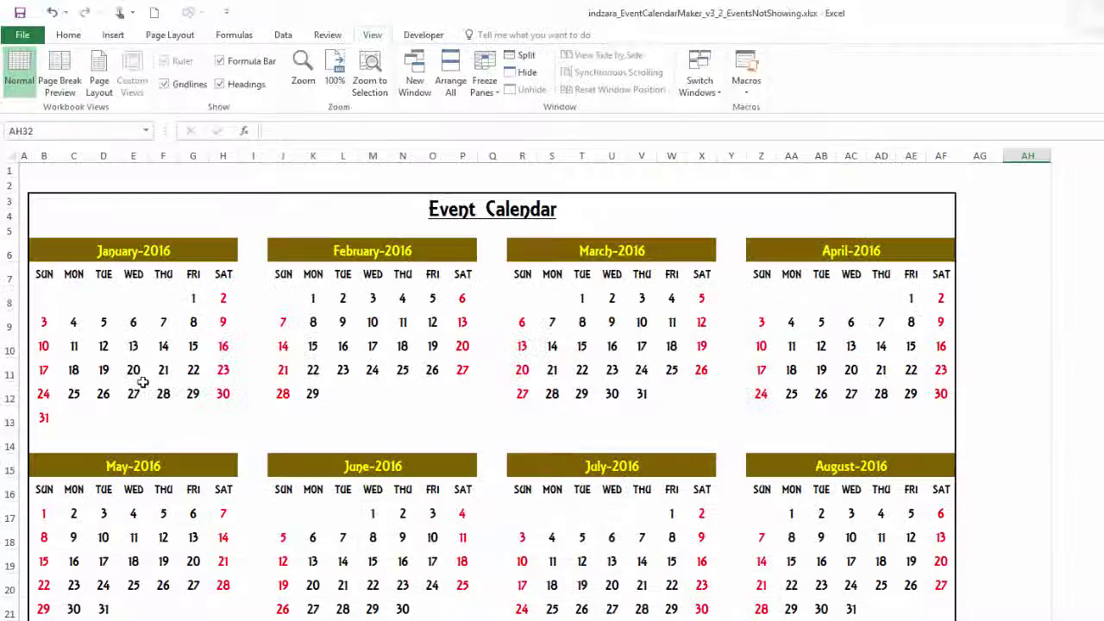
{"action": "scroll", "coordinate": [291, 609], "scroll_direction": "down", "scroll_amount": 1}
{"action": "scroll", "coordinate": [290, 604], "scroll_direction": "up", "scroll_amount": 1}
{"action": "key", "text": "ctrl+Page_Up"}
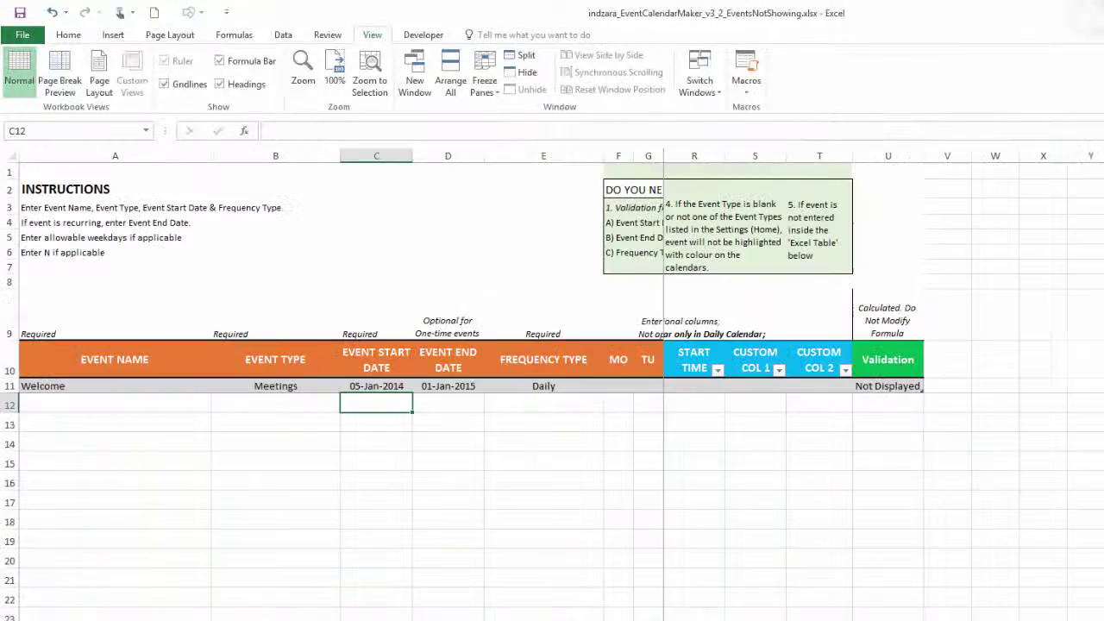
{"action": "left_click", "coordinate": [565, 267]}
{"action": "key", "text": "Right"}
{"action": "key", "text": "Right"}
{"action": "key", "text": "Right"}
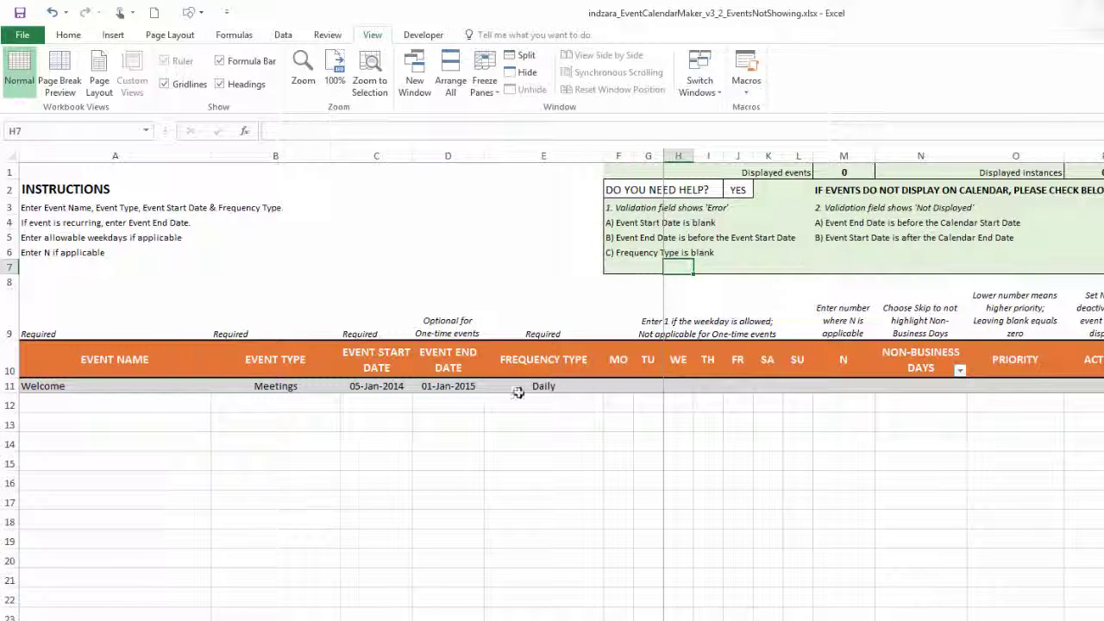
Step: Change the Welcome start date to 05-Jan-2017
{"action": "left_click", "coordinate": [386, 387]}
{"action": "left_click", "coordinate": [319, 131]}
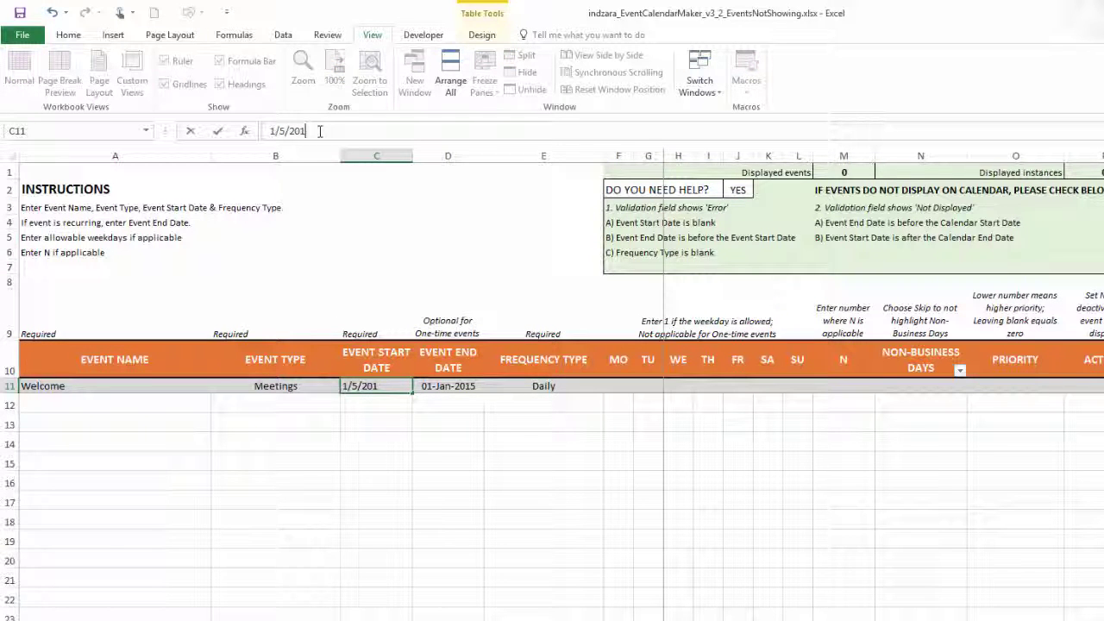
{"action": "key", "text": "Return"}
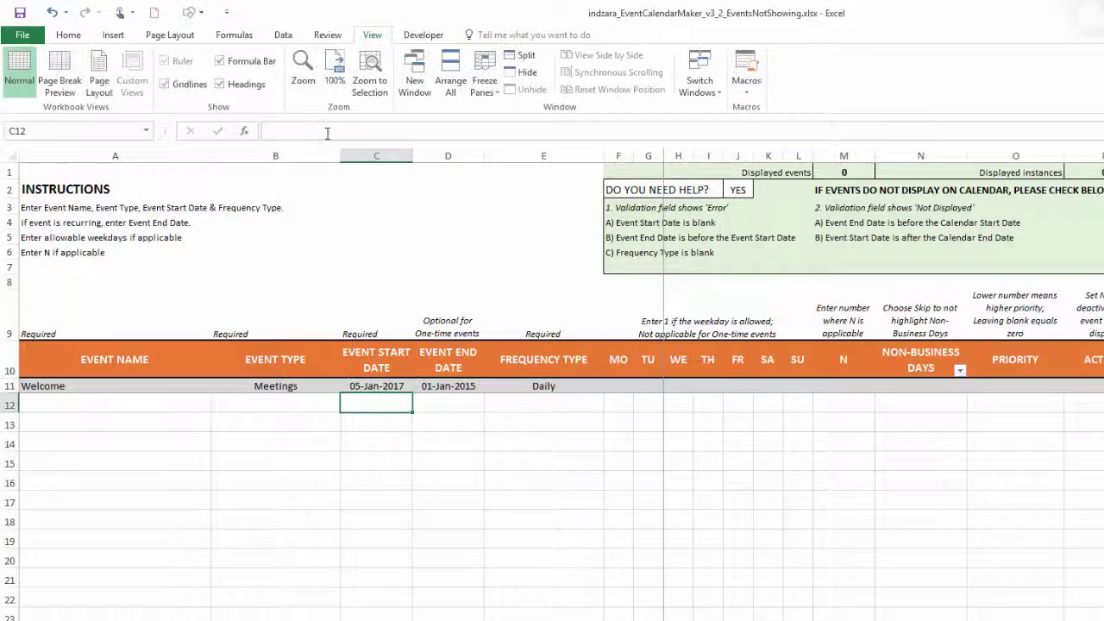
Step: Edit the Welcome end date from 1/1/2015 to 2/1/2017 and check its Validation column
{"action": "left_click", "coordinate": [447, 386]}
{"action": "left_click", "coordinate": [315, 130]}
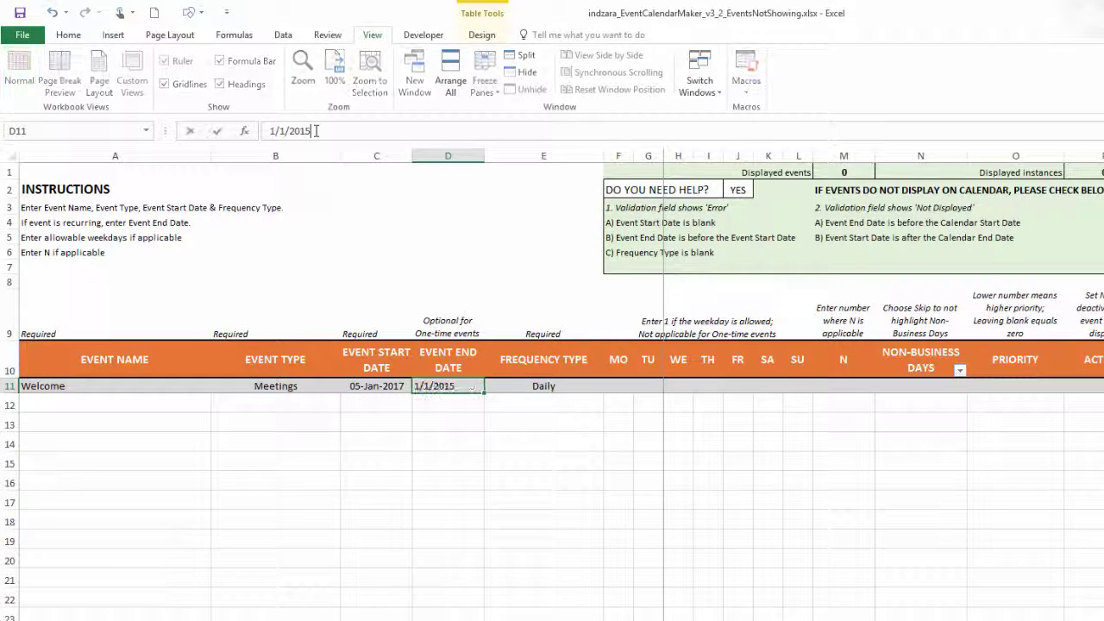
{"action": "key", "text": "Home"}
{"action": "key", "text": "Delete"}
{"action": "type", "text": "2"}
{"action": "key", "text": "End"}
{"action": "key", "text": "BackSpace"}
{"action": "type", "text": "7"}
{"action": "key", "text": "Return"}
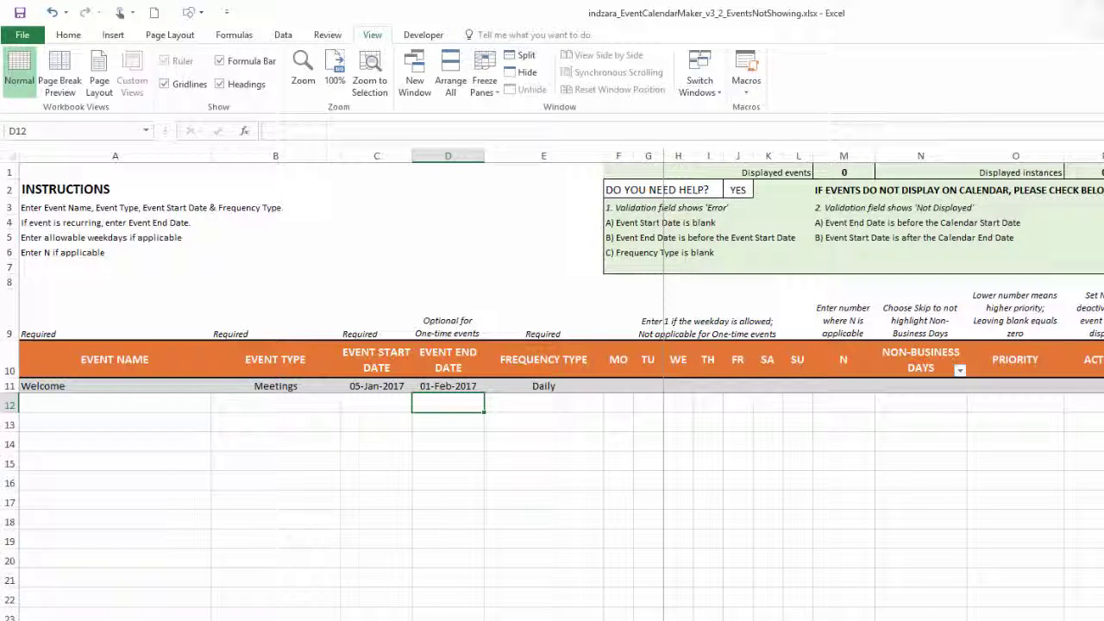
{"action": "scroll", "coordinate": [883, 385], "scroll_direction": "right", "scroll_amount": 3}
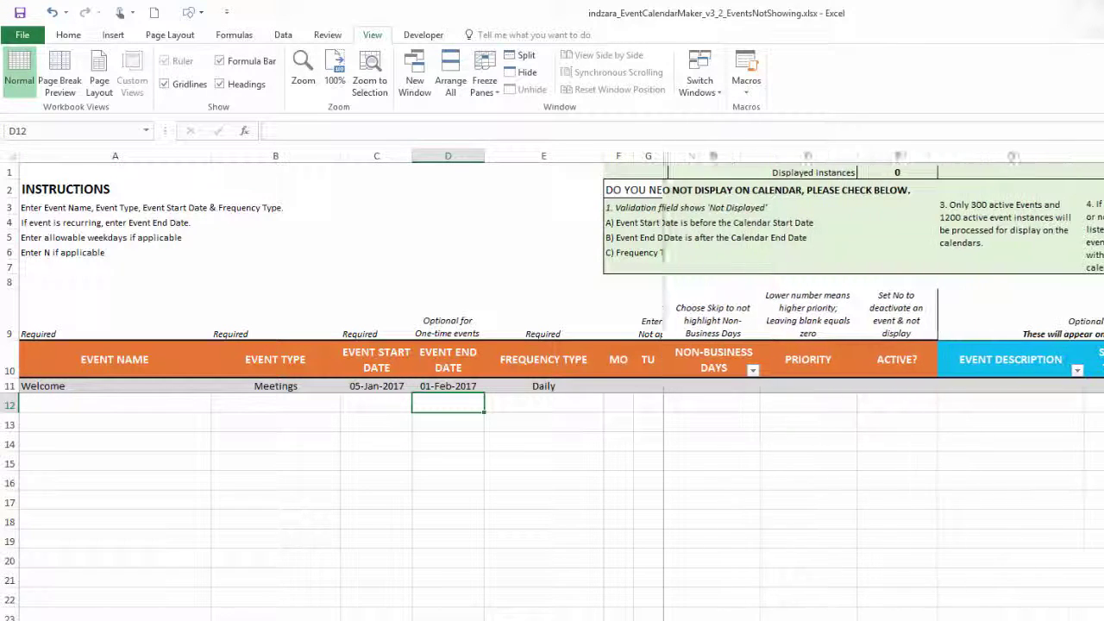
{"action": "scroll", "coordinate": [883, 385], "scroll_direction": "right", "scroll_amount": 6}
{"action": "scroll", "coordinate": [790, 389], "scroll_direction": "left", "scroll_amount": 2}
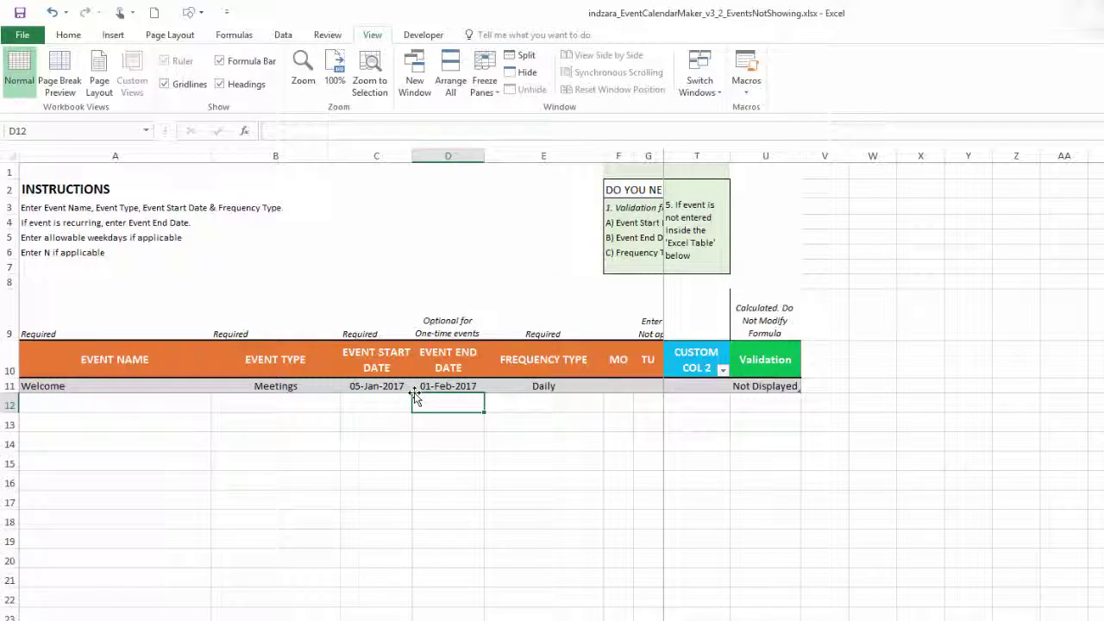
Step: Set the calendar start year on the Home sheet (C9) to 2017
{"action": "left_click", "coordinate": [146, 599]}
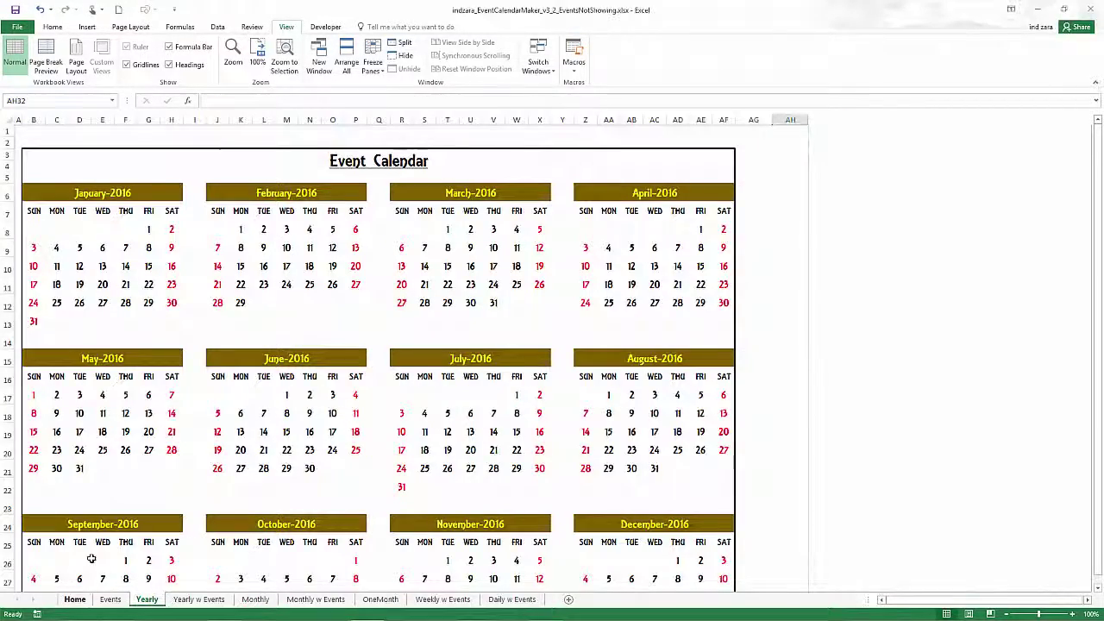
{"action": "left_click", "coordinate": [75, 598]}
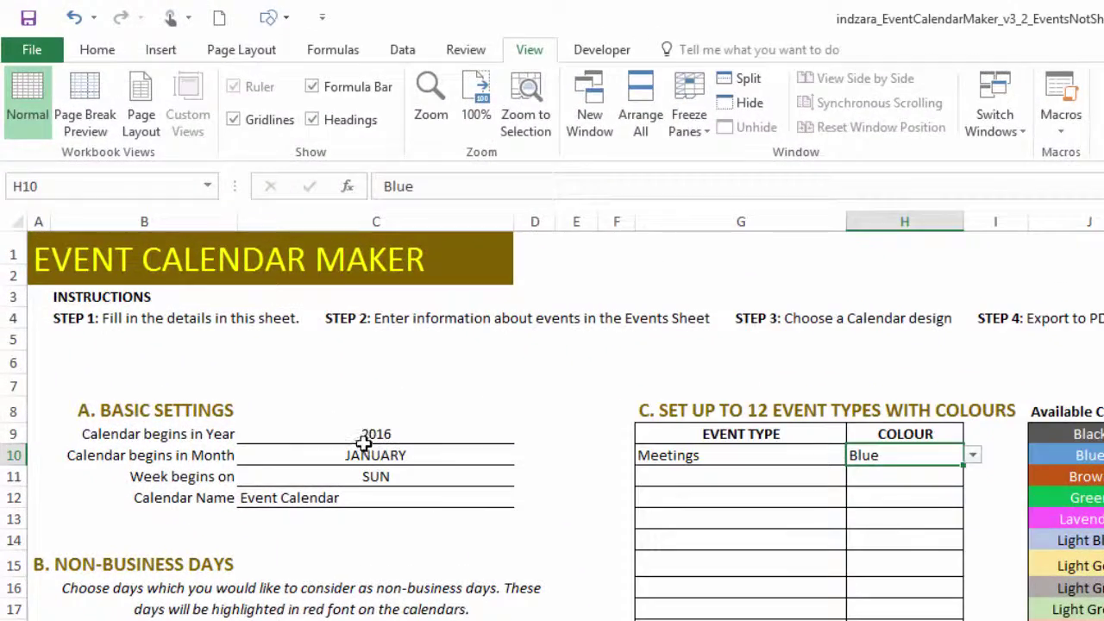
{"action": "left_click", "coordinate": [257, 302]}
{"action": "type", "text": "2017"}
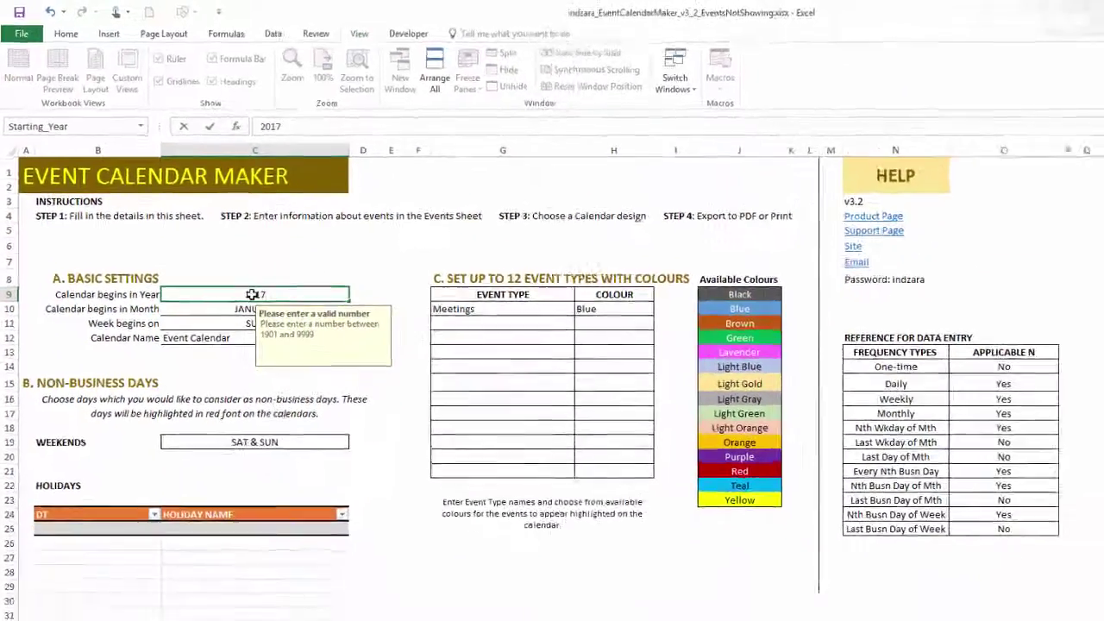
{"action": "key", "text": "Return"}
Step: Fill 1 into Welcome's MO through SU cells (F11:L11) and check the Yearly calendar
{"action": "left_click", "coordinate": [110, 599]}
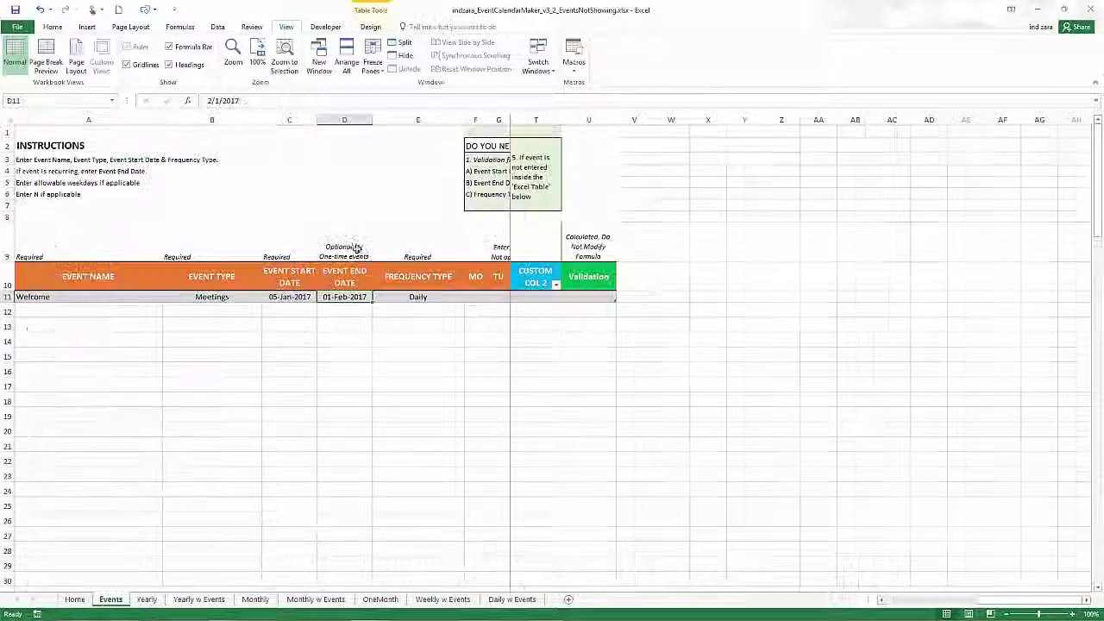
{"action": "left_click_drag", "start_coordinate": [475, 296], "coordinate": [626, 297]}
{"action": "type", "text": "1"}
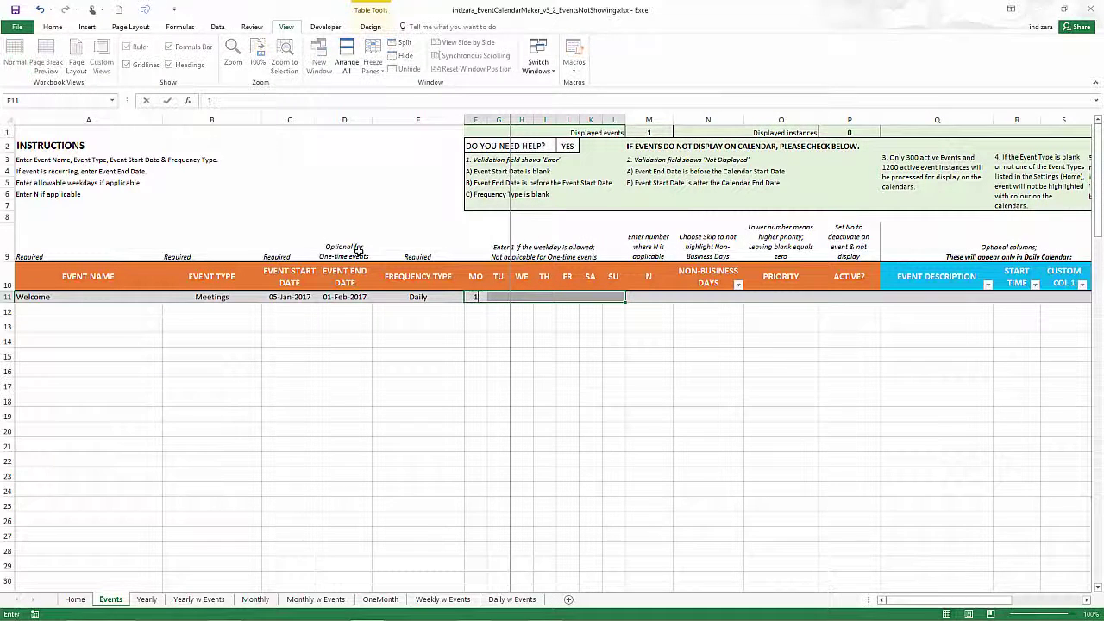
{"action": "key", "text": "ctrl+Return"}
{"action": "left_click", "coordinate": [493, 357]}
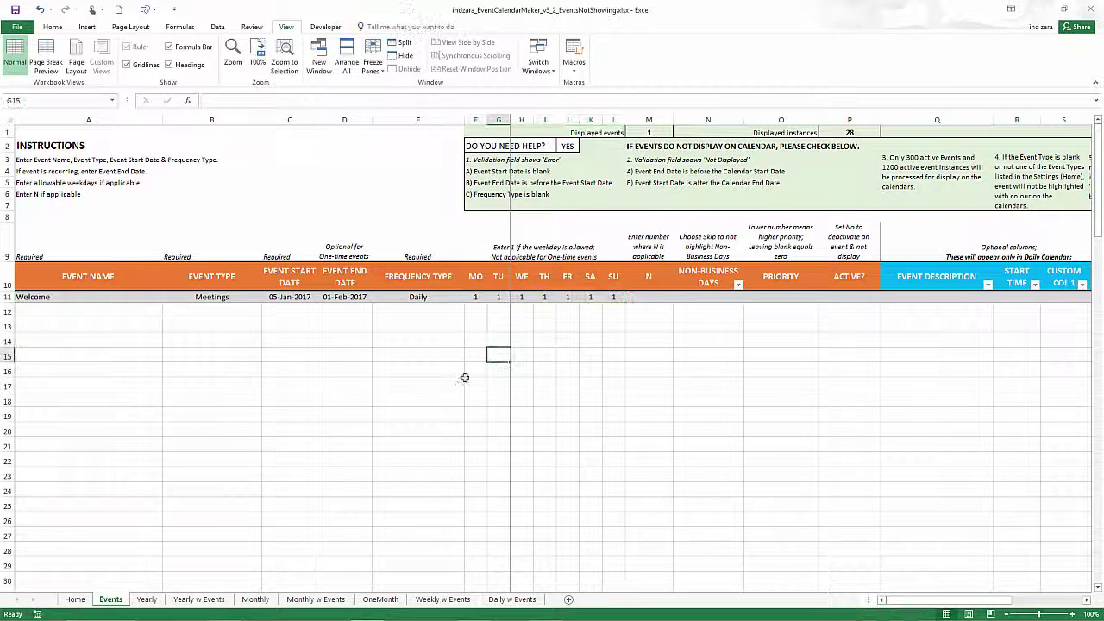
{"action": "left_click", "coordinate": [147, 599]}
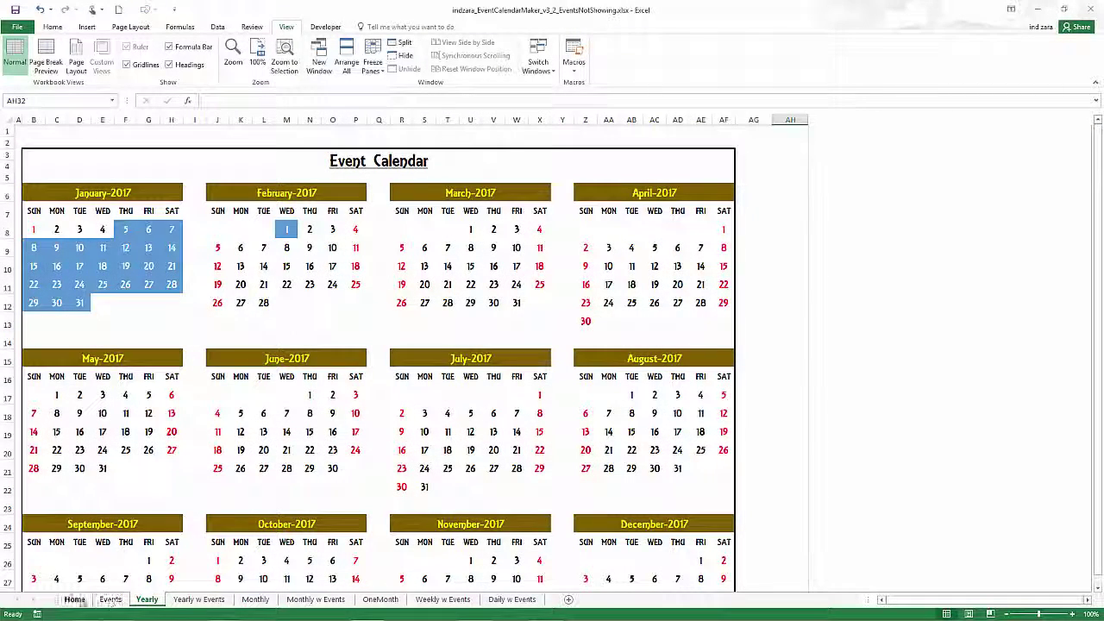
{"action": "left_click", "coordinate": [75, 598]}
Step: Select the start year C9 and cell C14 on Home, then return to the Events sheet
{"action": "left_click", "coordinate": [212, 235]}
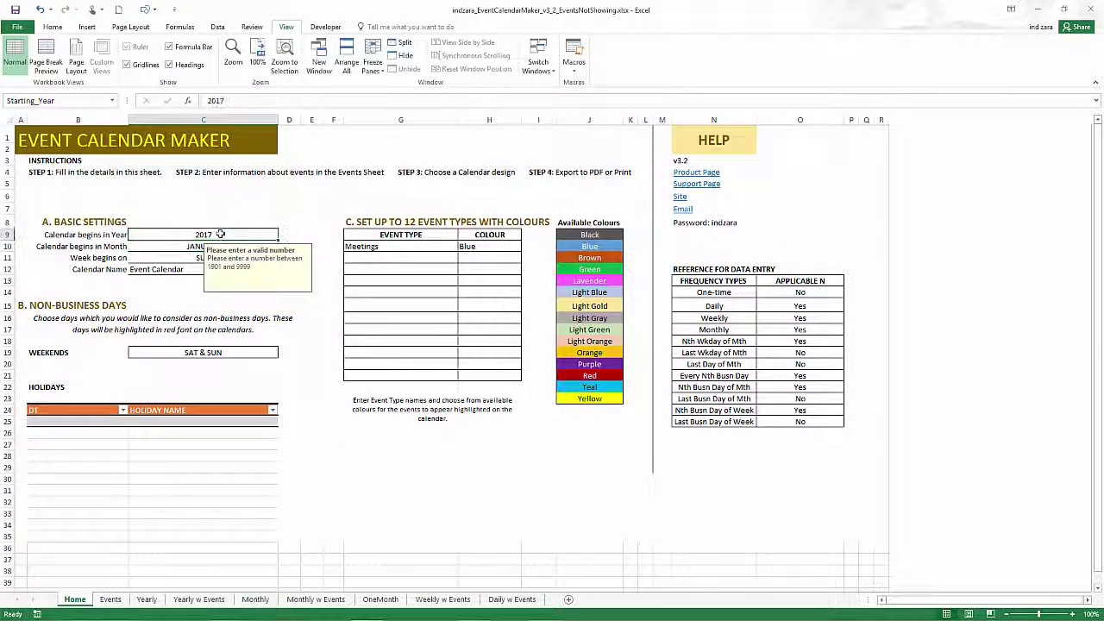
{"action": "left_click", "coordinate": [142, 292]}
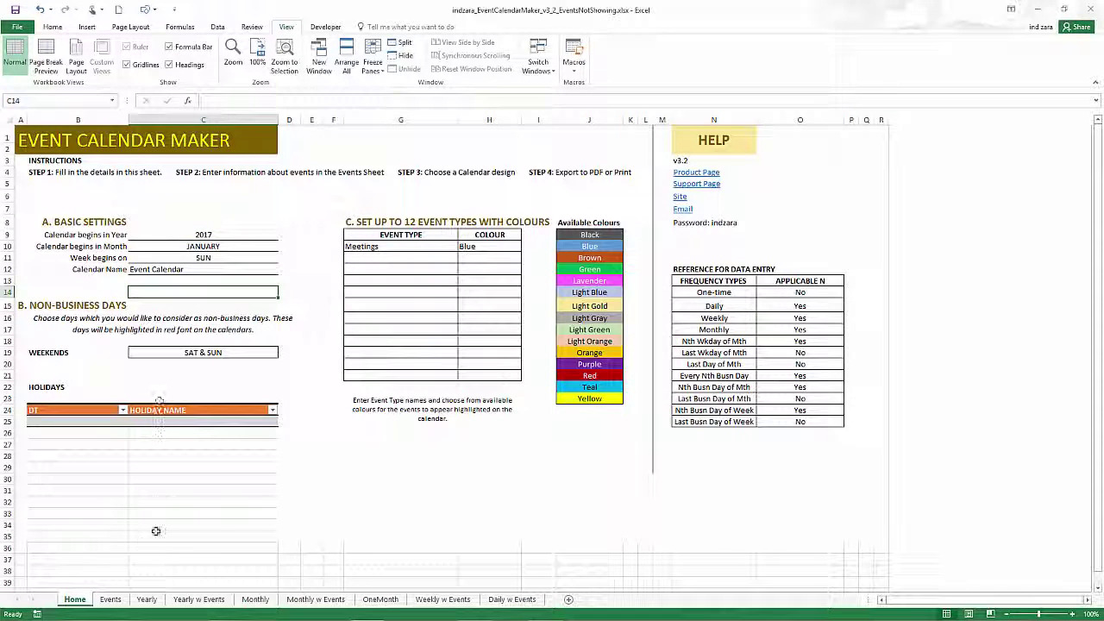
{"action": "left_click", "coordinate": [111, 599]}
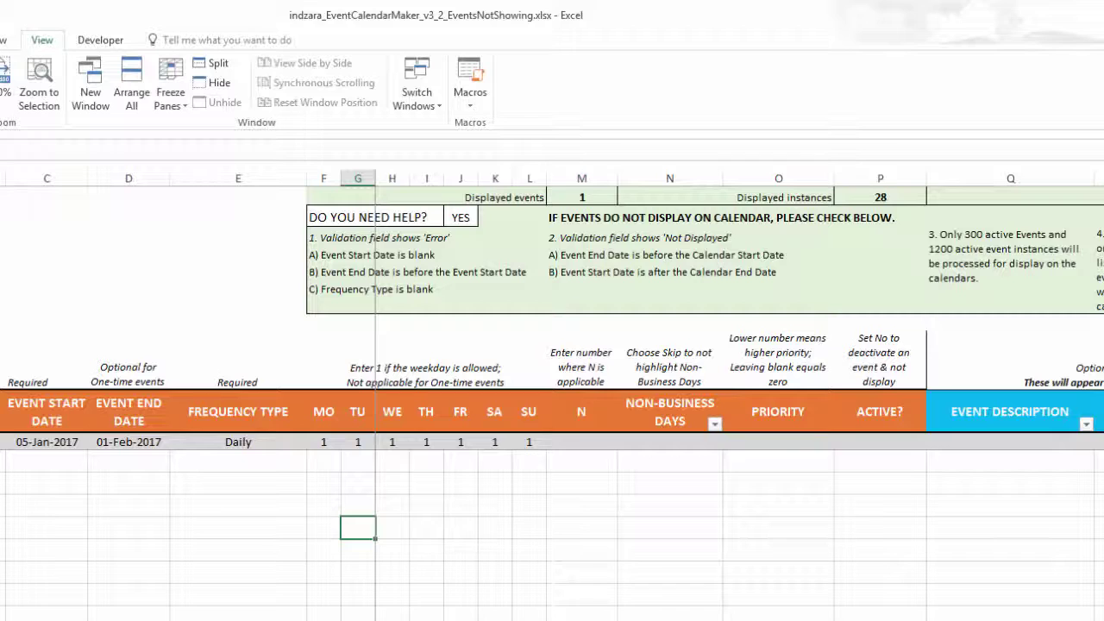
{"action": "key", "text": "ctrl+Home"}
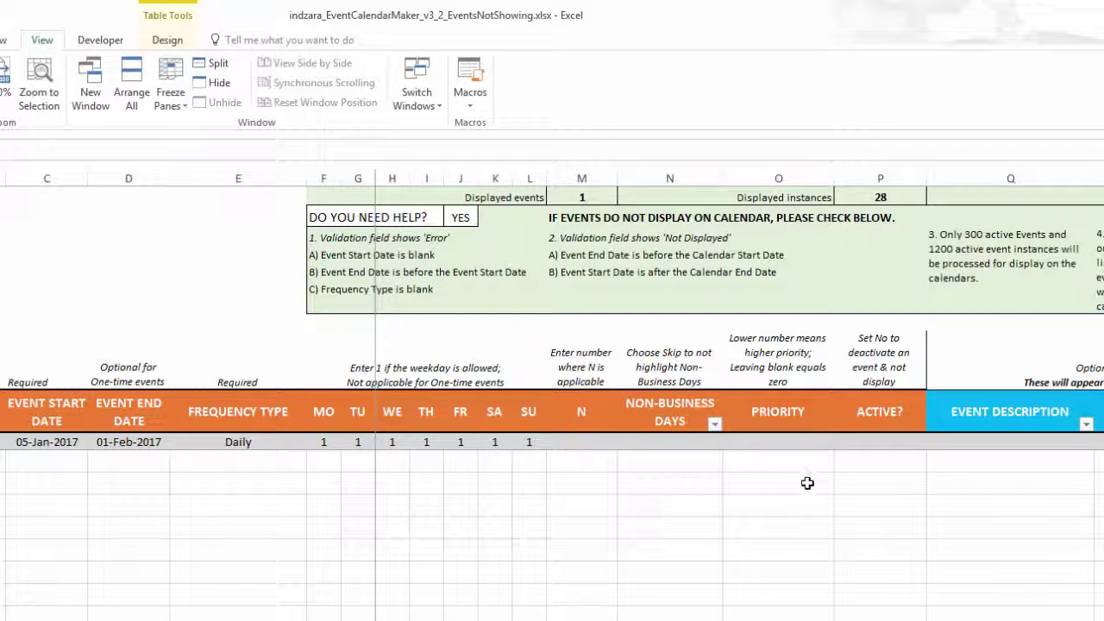
{"action": "left_click", "coordinate": [865, 445]}
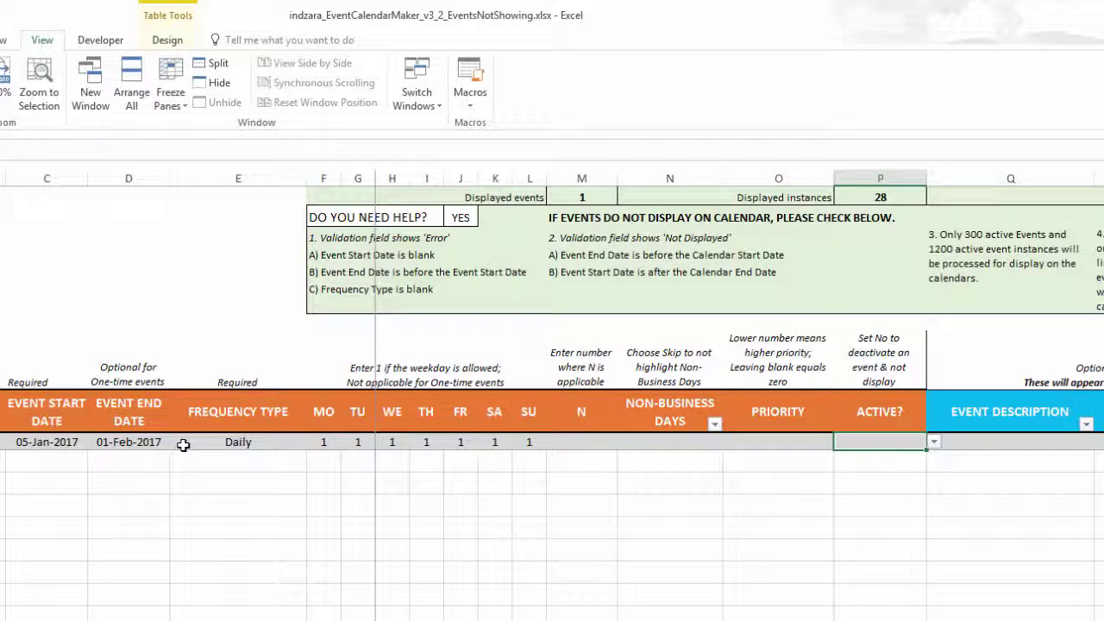
{"action": "left_click", "coordinate": [934, 442]}
{"action": "left_click", "coordinate": [931, 458]}
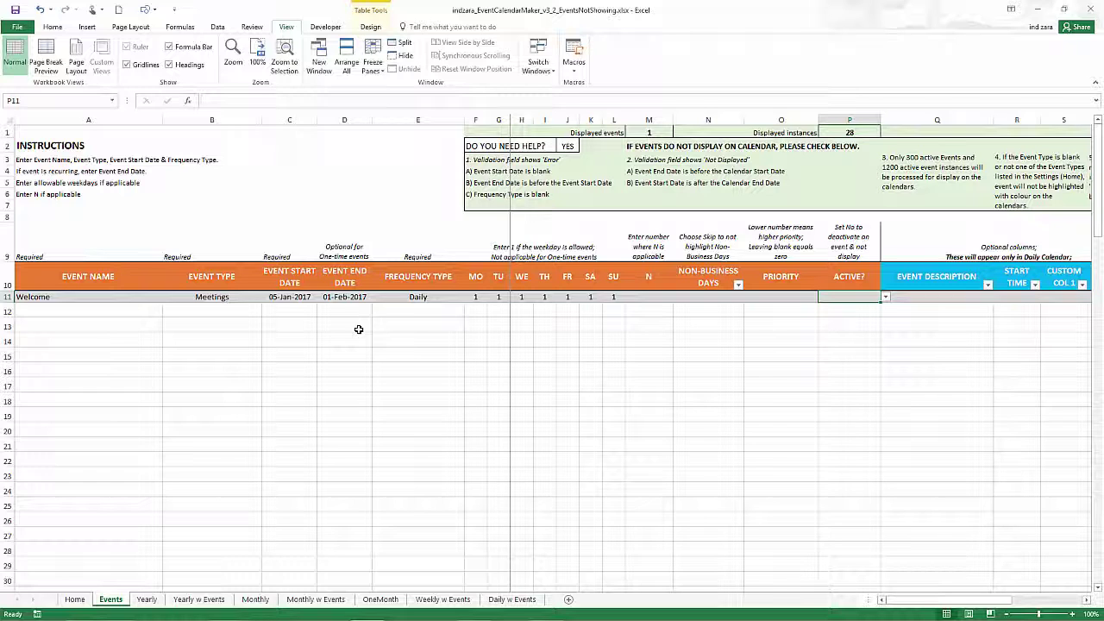
{"action": "left_click", "coordinate": [229, 297]}
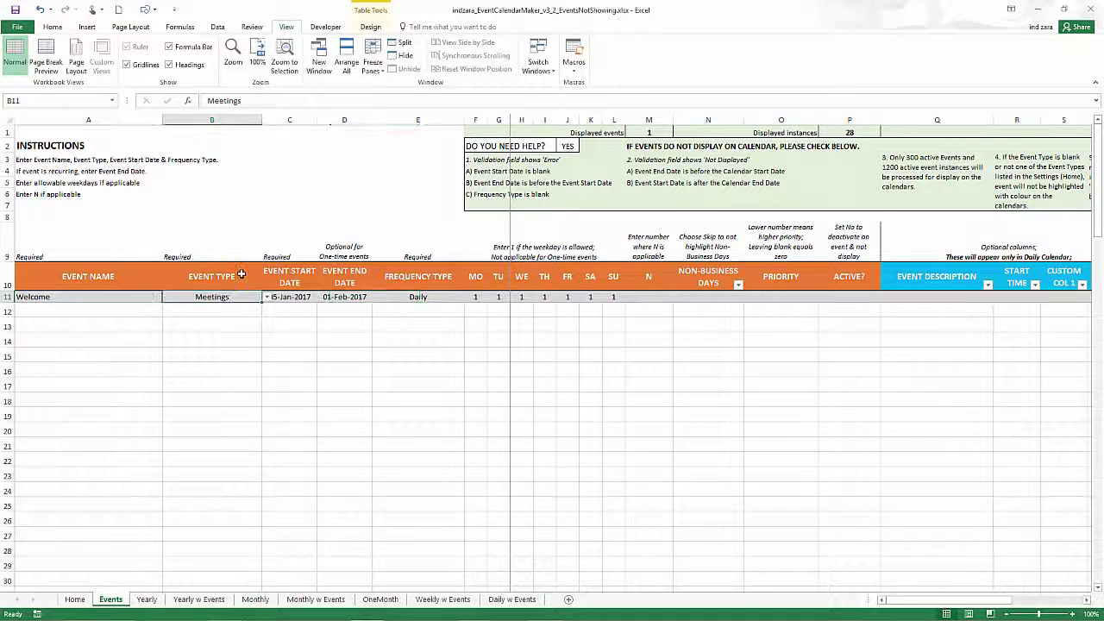
{"action": "left_click", "coordinate": [267, 297]}
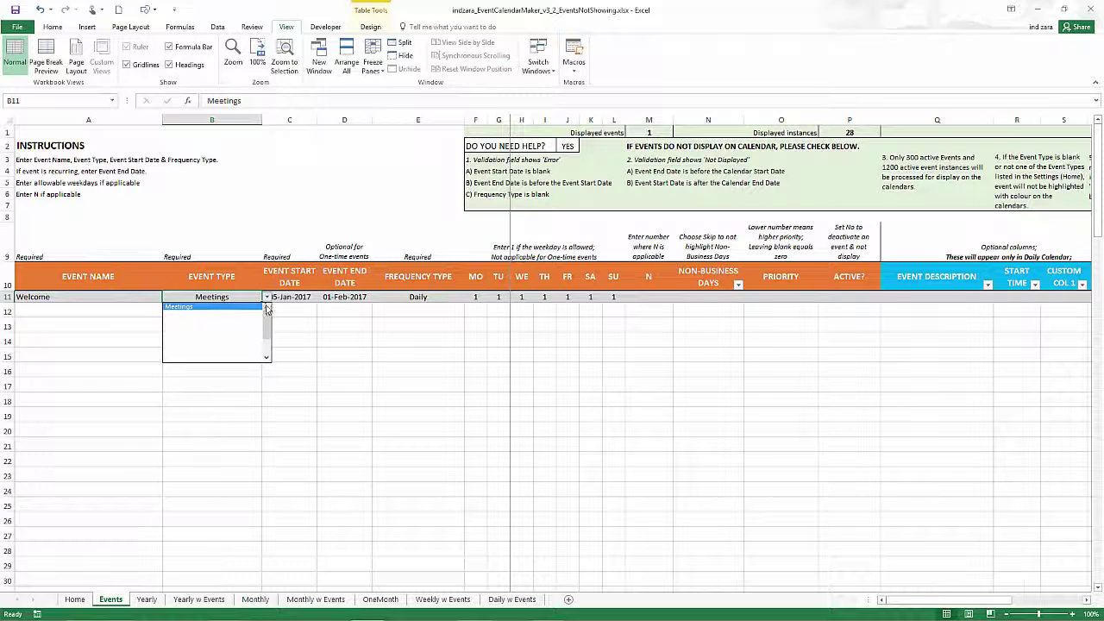
{"action": "left_click", "coordinate": [267, 297]}
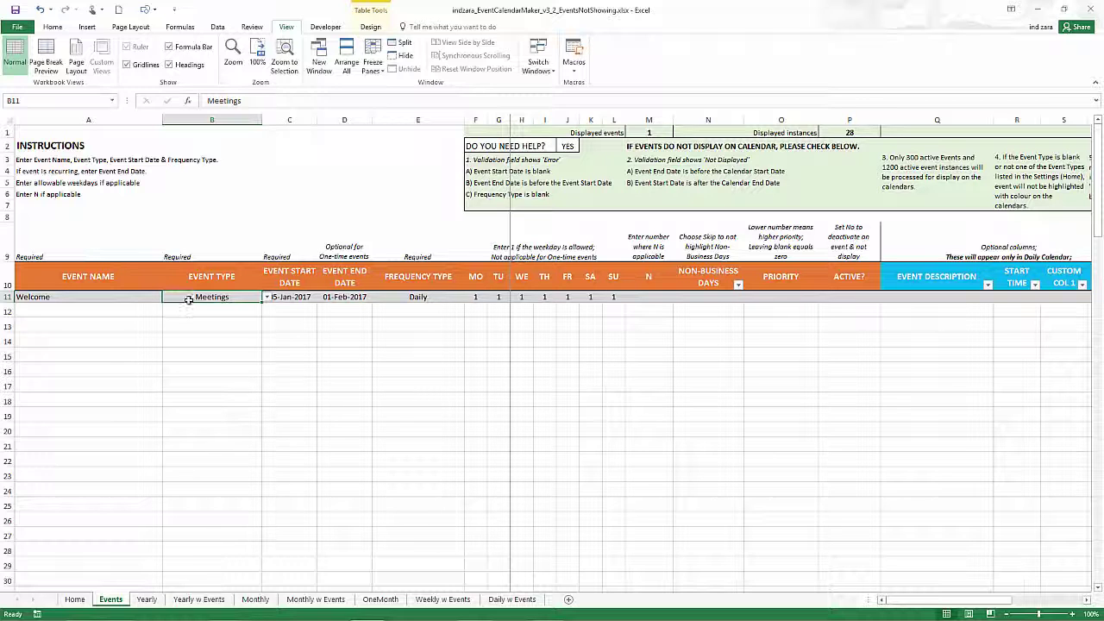
Step: Rename the 'Meetings' event type in Home's G10 to 'Meeting' and return to Events
{"action": "left_click", "coordinate": [74, 598]}
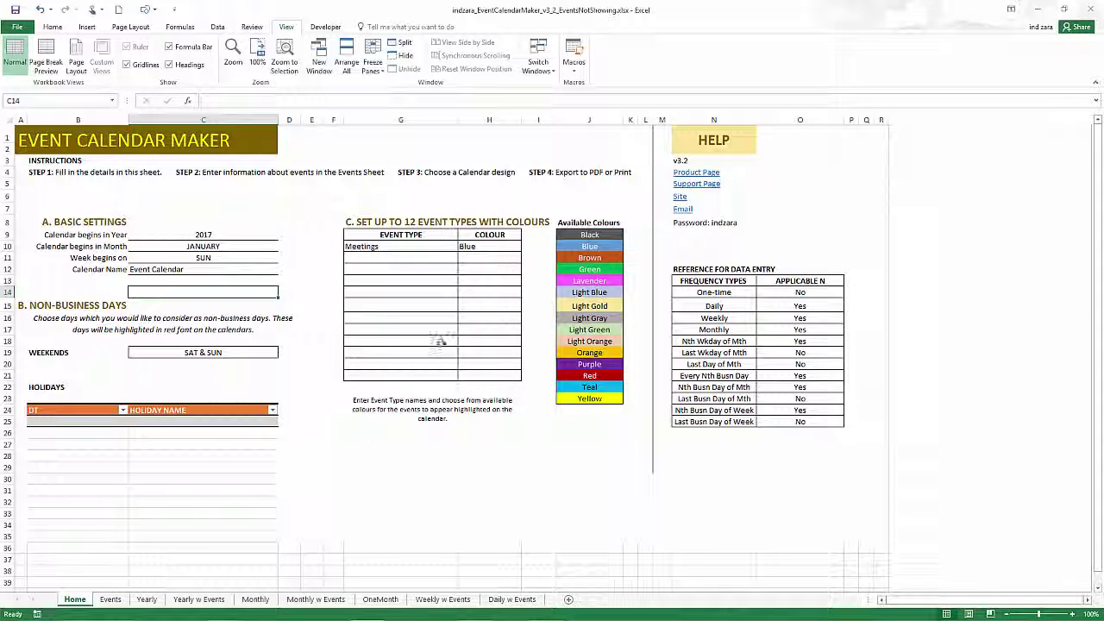
{"action": "double_click", "coordinate": [448, 247]}
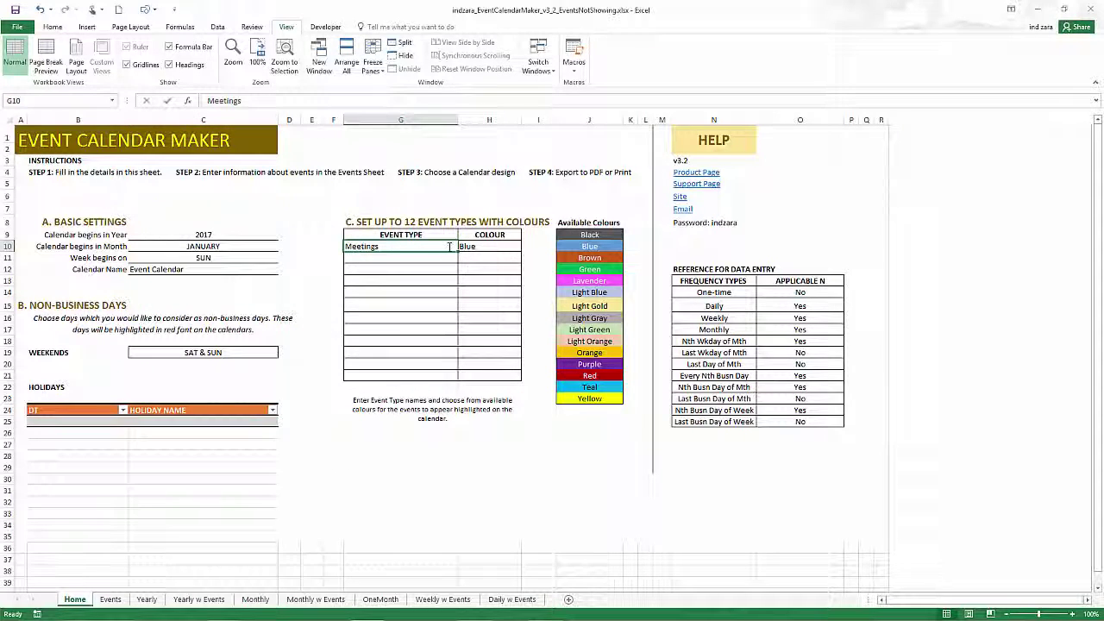
{"action": "key", "text": "BackSpace"}
{"action": "key", "text": "Return"}
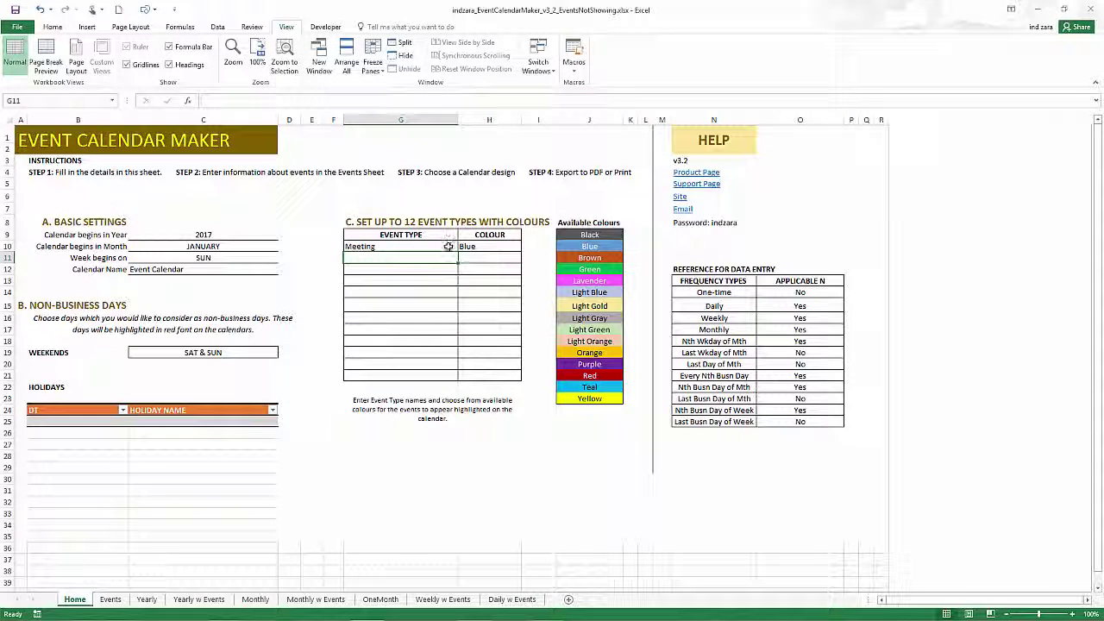
{"action": "left_click", "coordinate": [110, 599]}
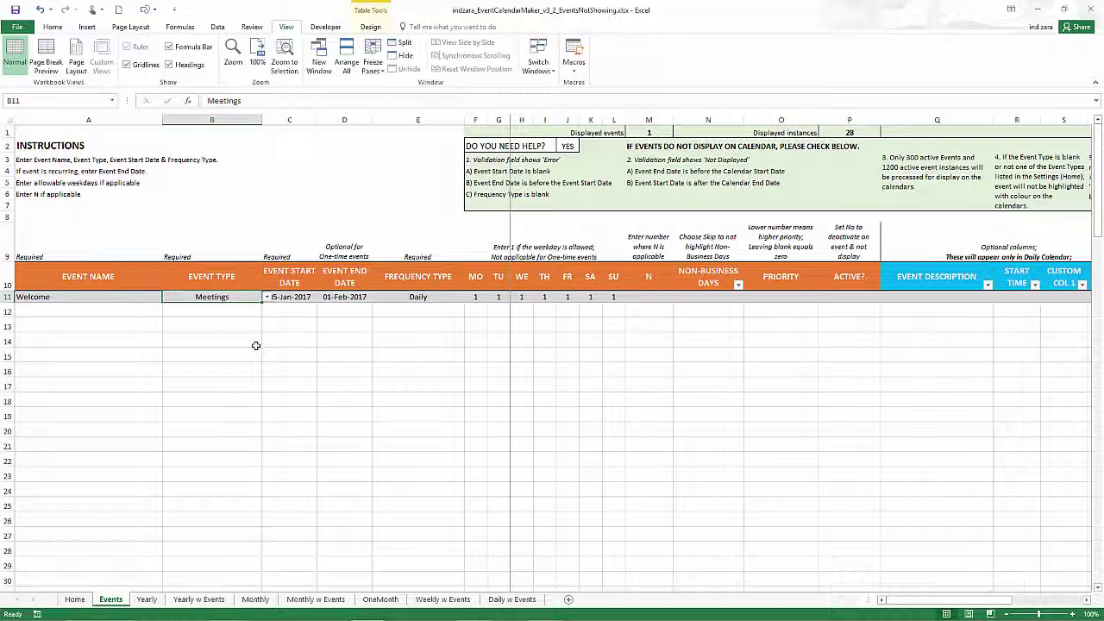
Step: Check the Yearly calendar, then leave Welcome's Event Type cell B11 empty on Events
{"action": "left_click", "coordinate": [147, 598]}
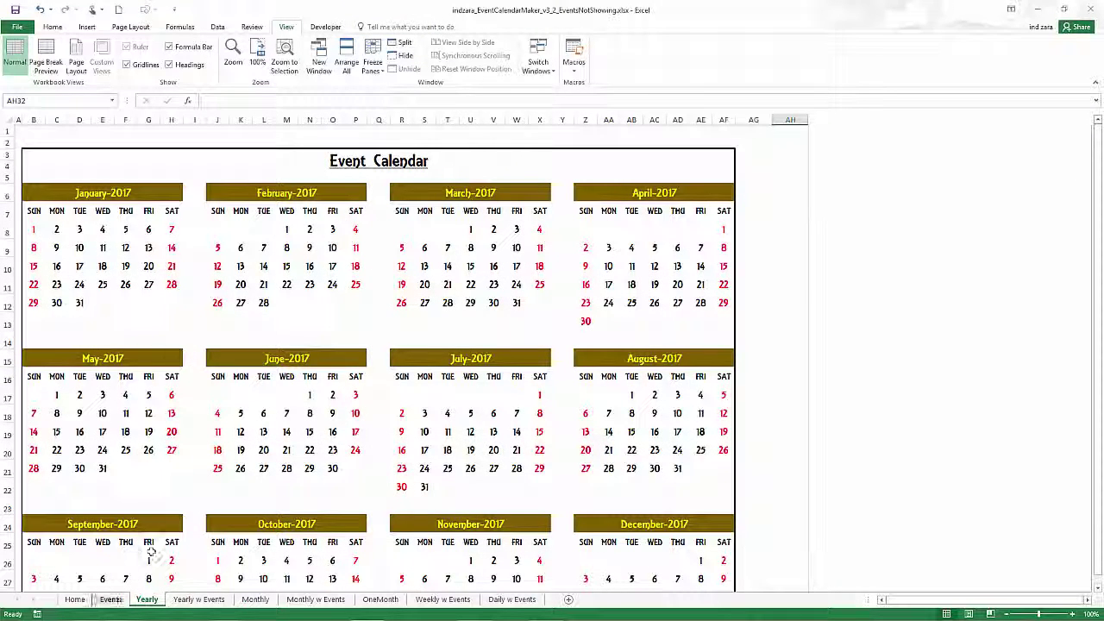
{"action": "left_click", "coordinate": [111, 599]}
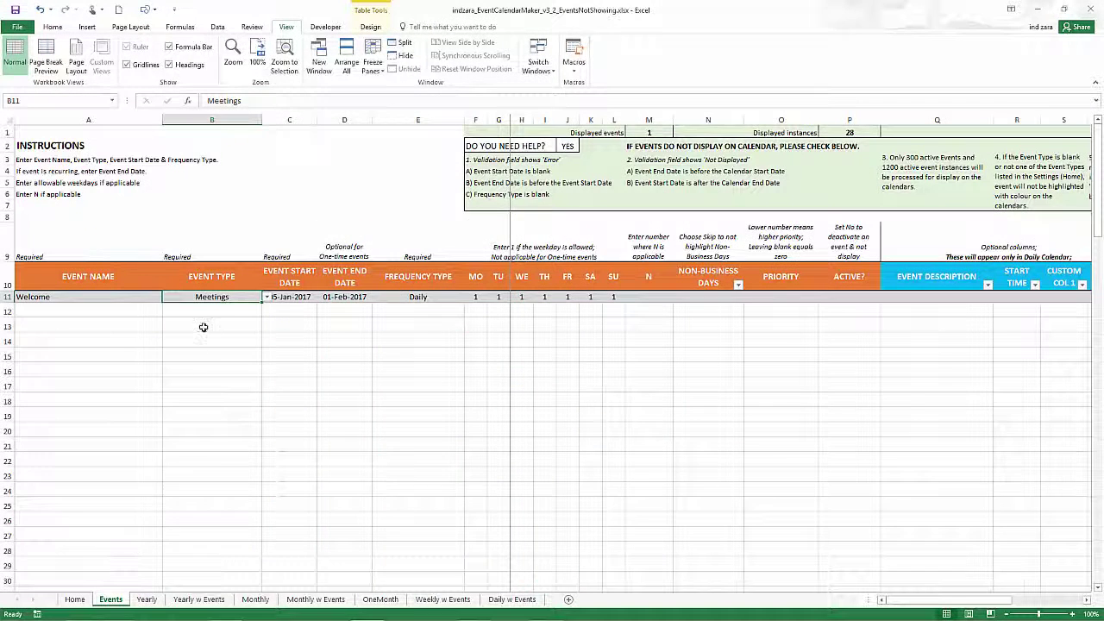
{"action": "left_click", "coordinate": [266, 297]}
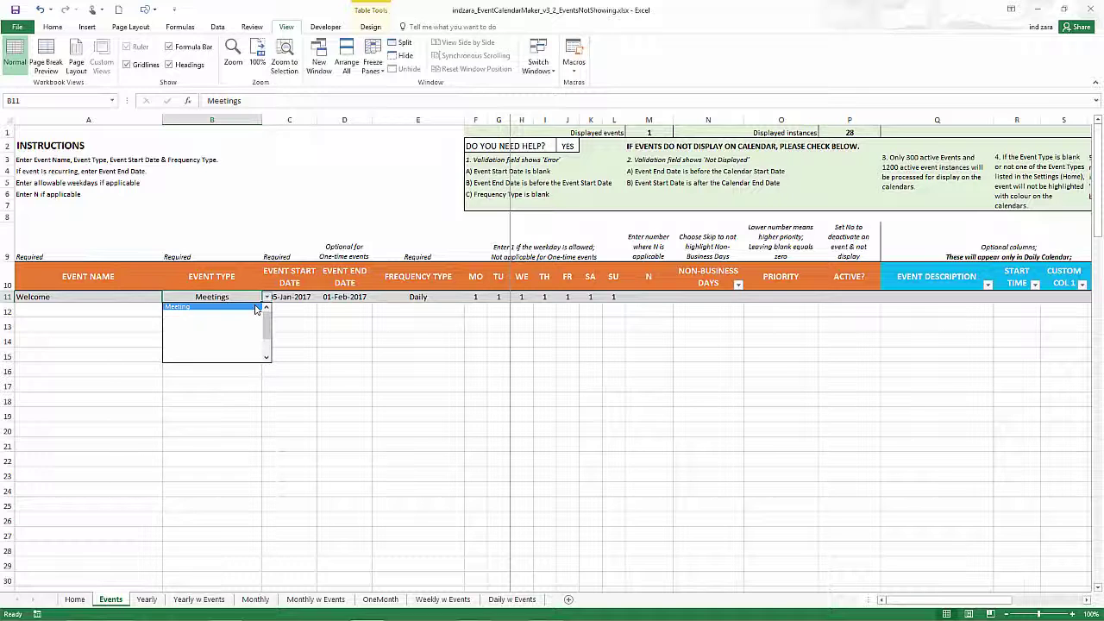
{"action": "left_click", "coordinate": [256, 308]}
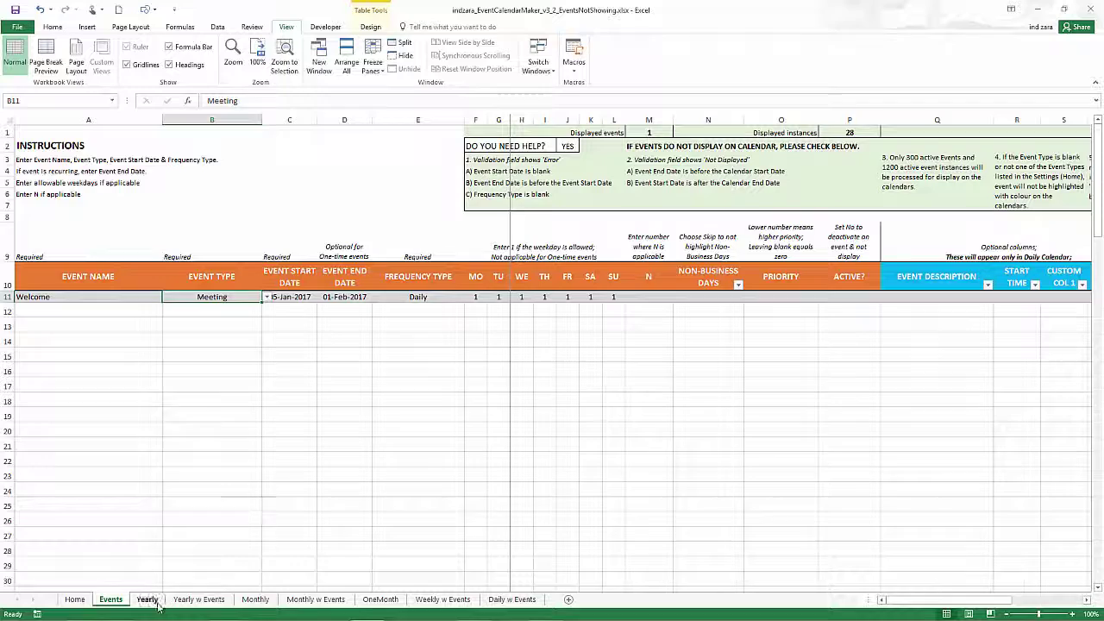
{"action": "left_click", "coordinate": [150, 600]}
{"action": "left_click", "coordinate": [112, 599]}
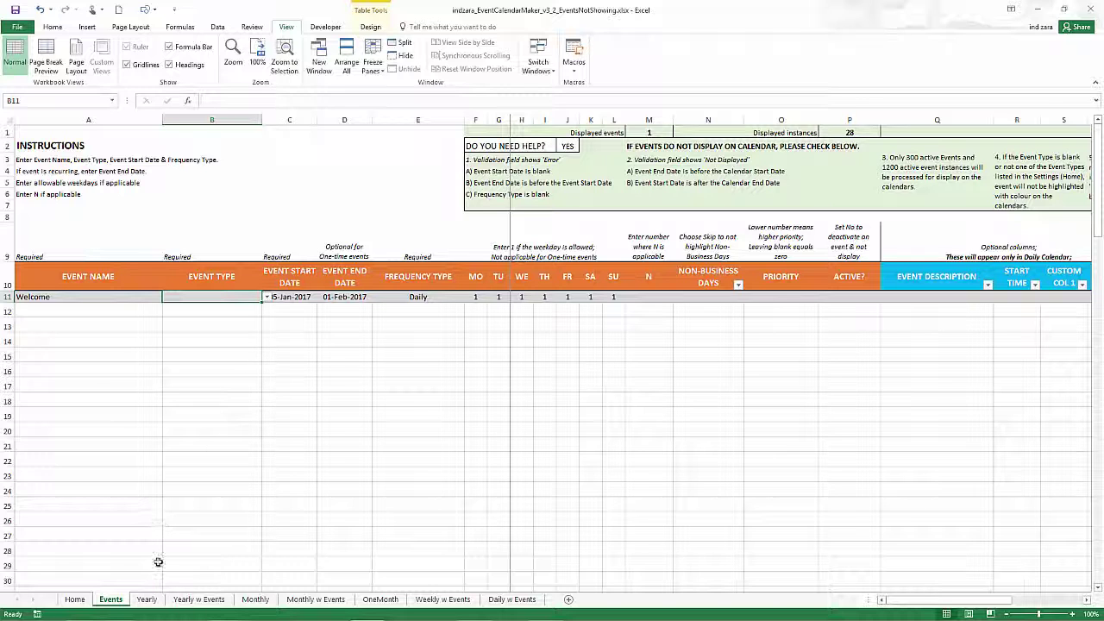
Step: Switch the Yearly w Events list in X3 to Instances, then view Monthly w Events
{"action": "left_click", "coordinate": [146, 598]}
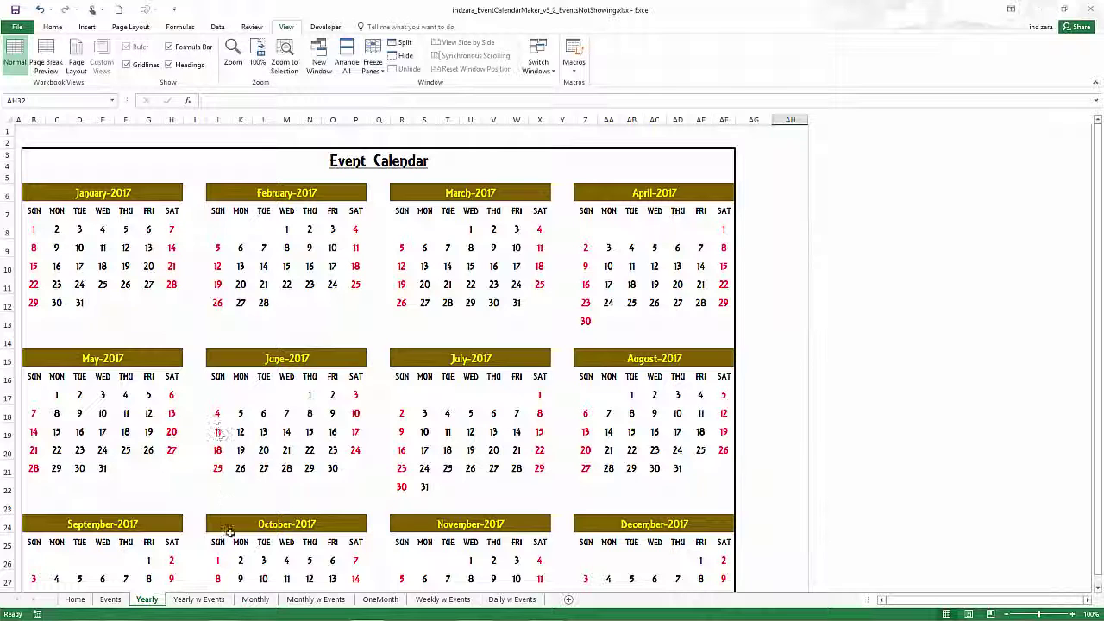
{"action": "left_click", "coordinate": [199, 598]}
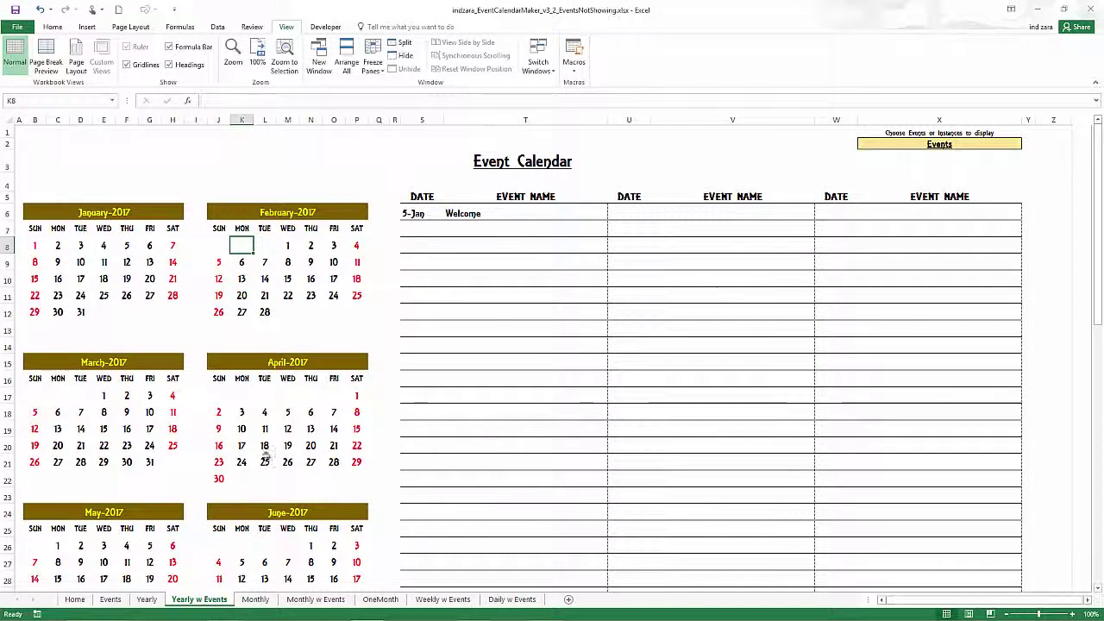
{"action": "left_click", "coordinate": [980, 145]}
{"action": "left_click", "coordinate": [1026, 144]}
{"action": "left_click", "coordinate": [1015, 162]}
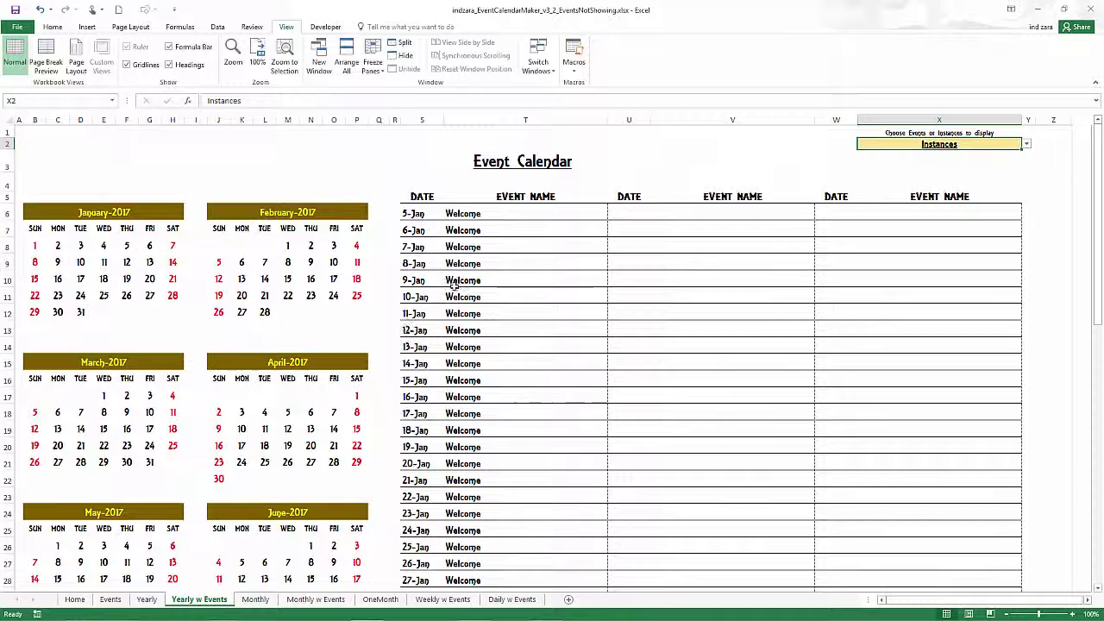
{"action": "left_click", "coordinate": [320, 600]}
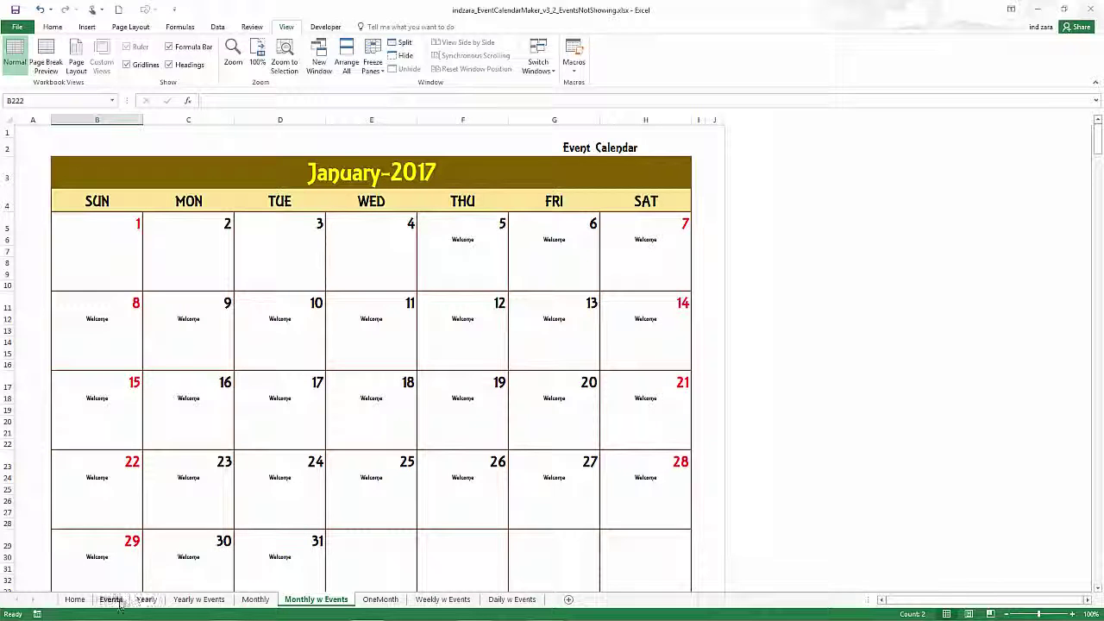
{"action": "left_click", "coordinate": [74, 598]}
Step: Set Welcome's event type in B11 to Meeting and confirm it on Yearly w Events
{"action": "left_click", "coordinate": [404, 247]}
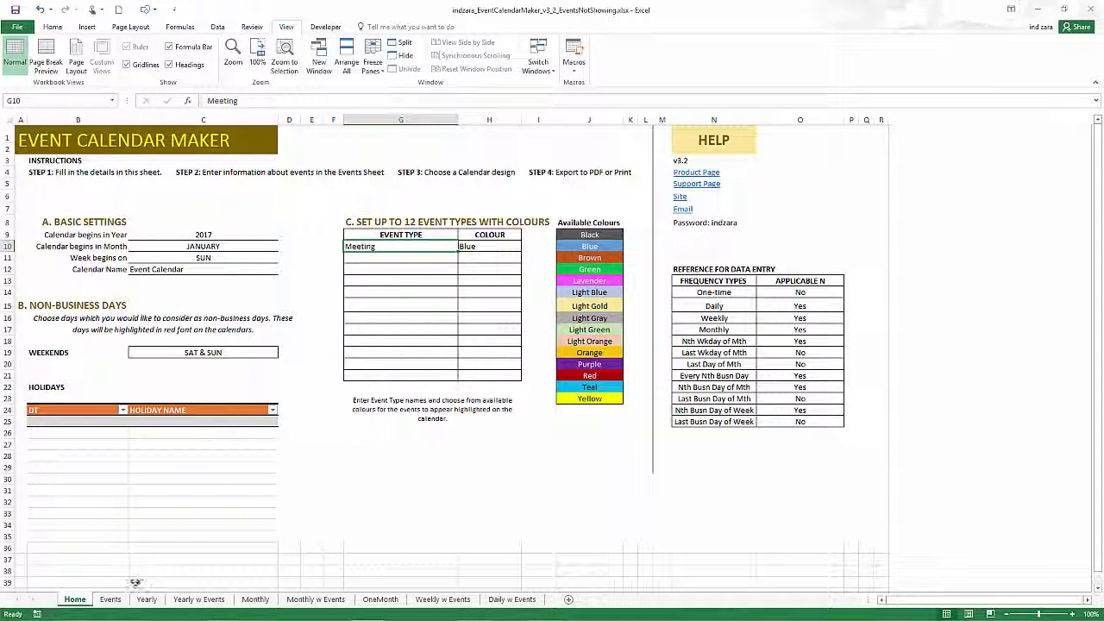
{"action": "left_click", "coordinate": [111, 598]}
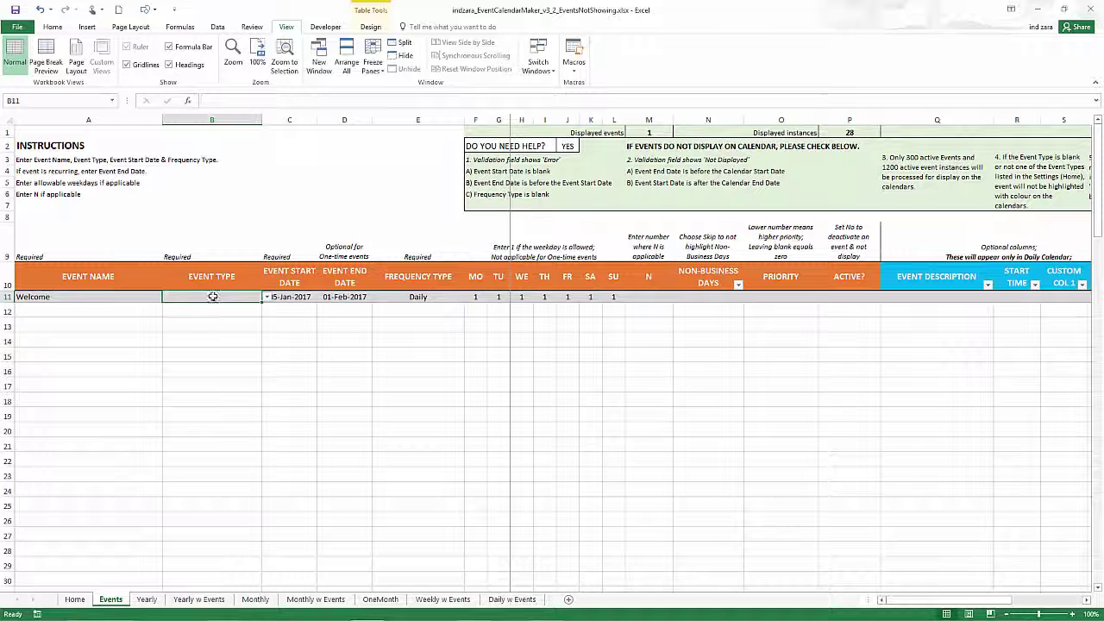
{"action": "left_click", "coordinate": [266, 298]}
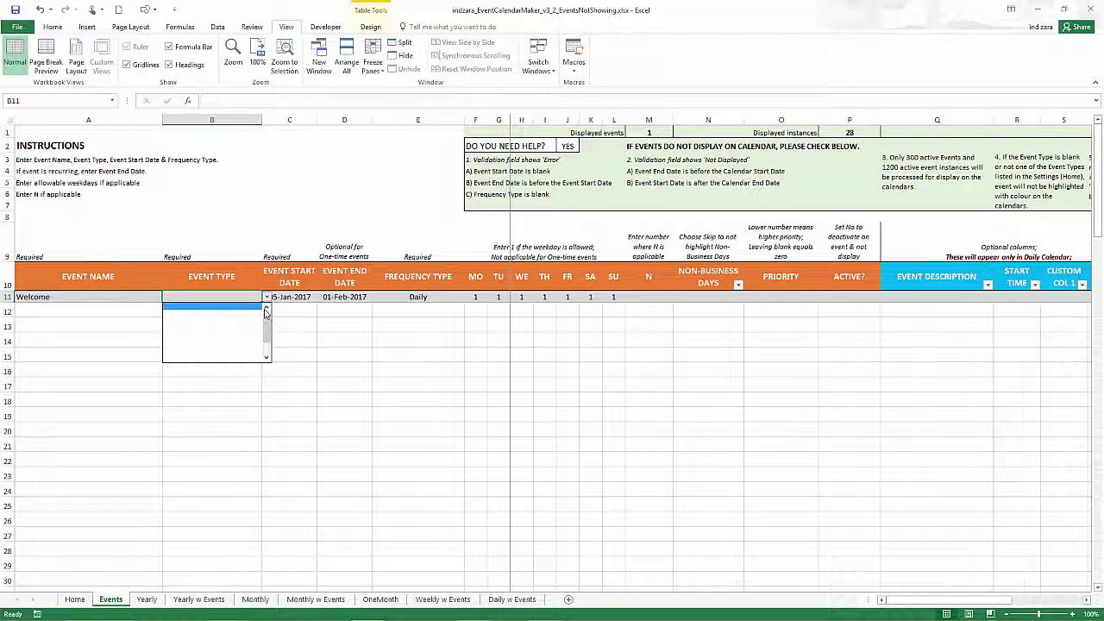
{"action": "left_click", "coordinate": [190, 305]}
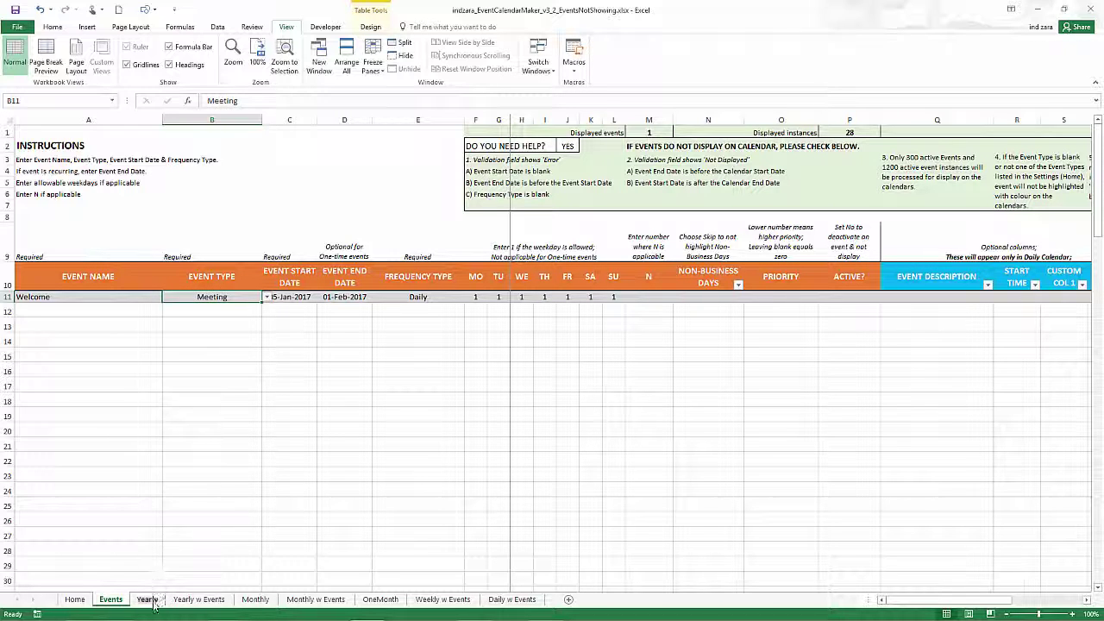
{"action": "left_click", "coordinate": [151, 601]}
{"action": "left_click", "coordinate": [188, 603]}
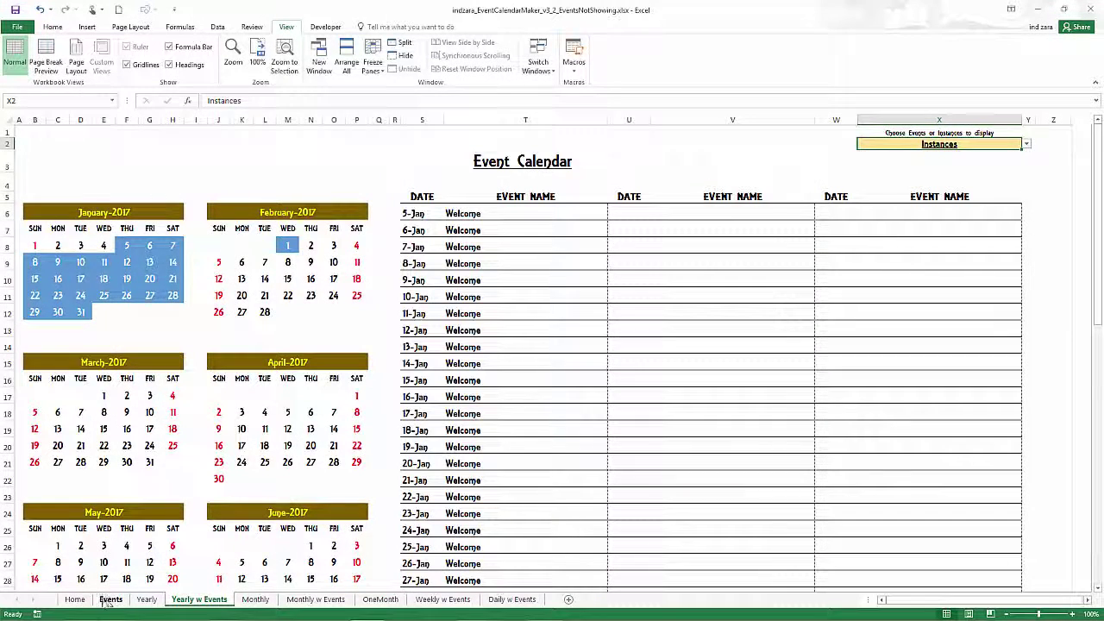
{"action": "left_click", "coordinate": [110, 599]}
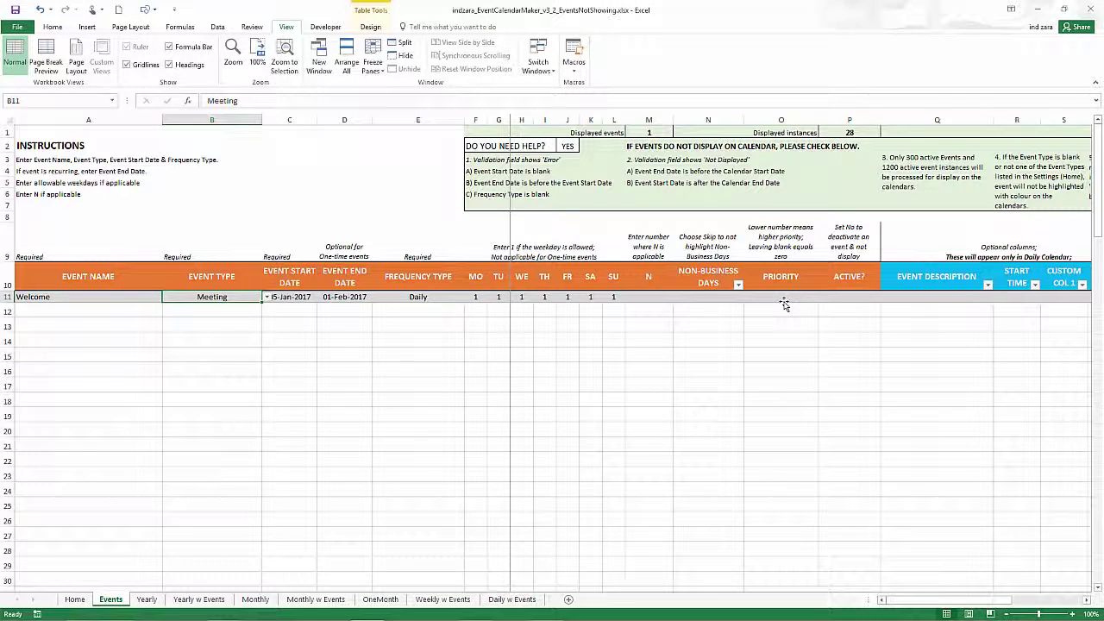
{"action": "left_click_drag", "start_coordinate": [975, 601], "coordinate": [992, 618]}
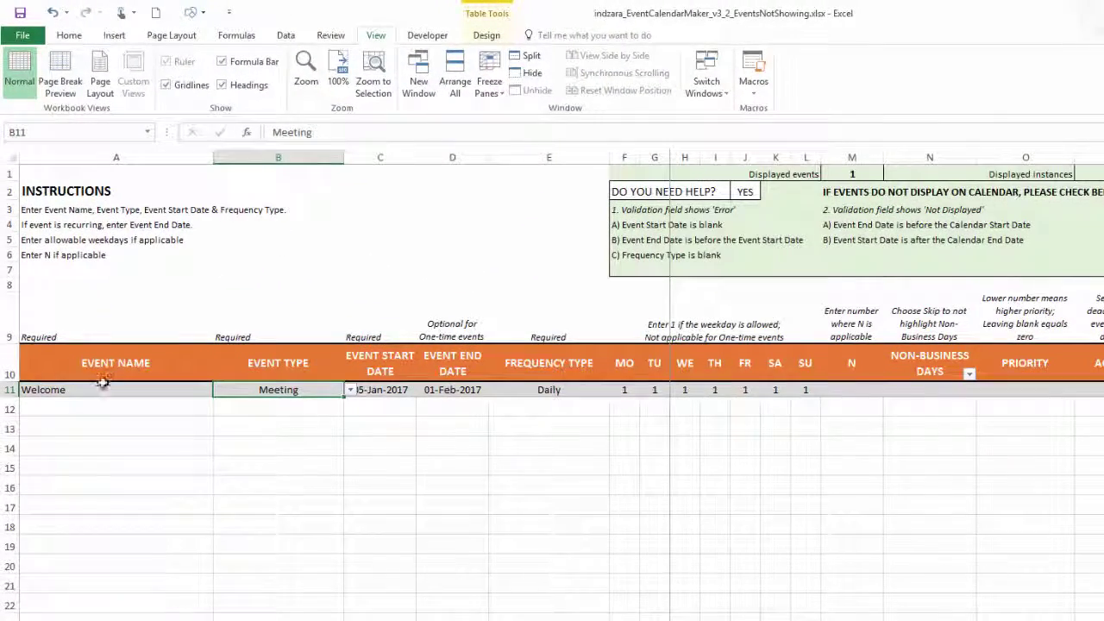
{"action": "left_click", "coordinate": [95, 389]}
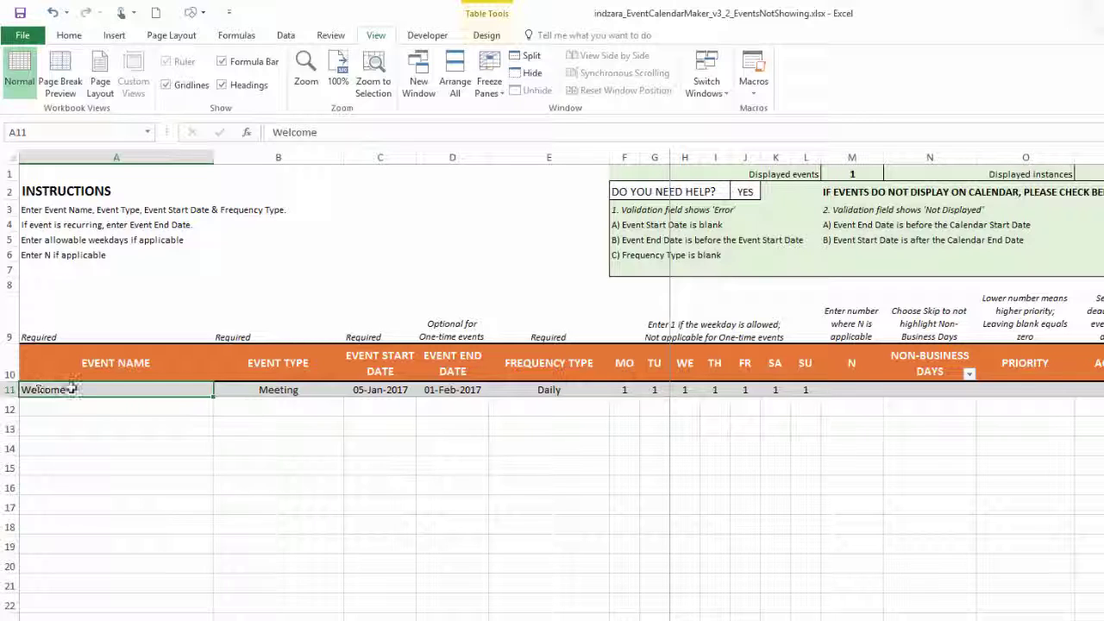
{"action": "left_click", "coordinate": [60, 426]}
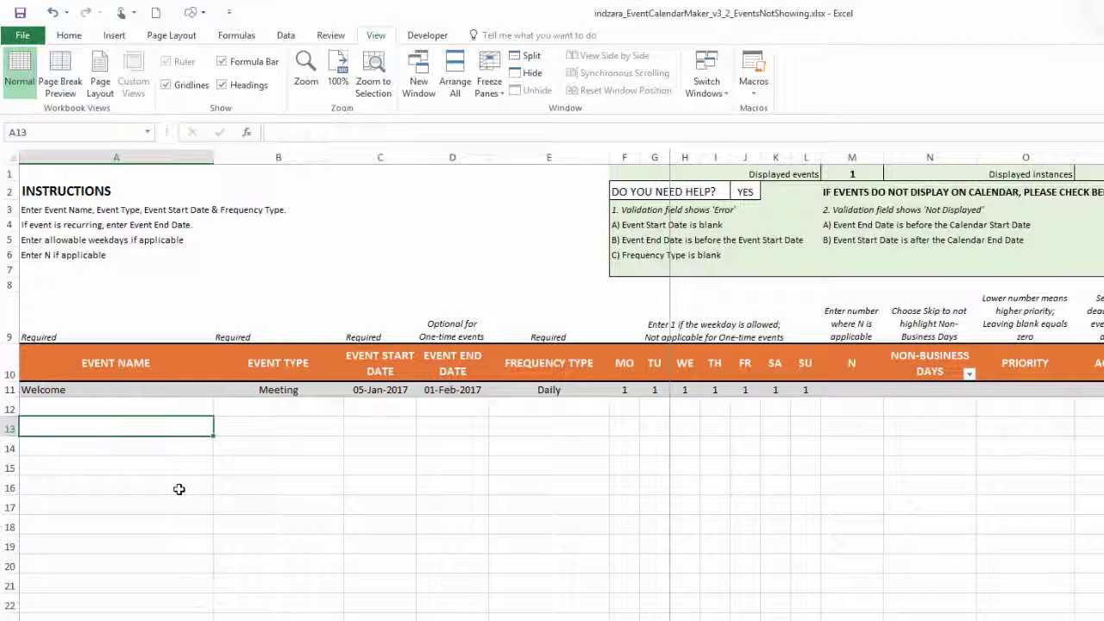
Step: Enter 'Welcome Again' as the new event name in A13
{"action": "type", "text": "We"}
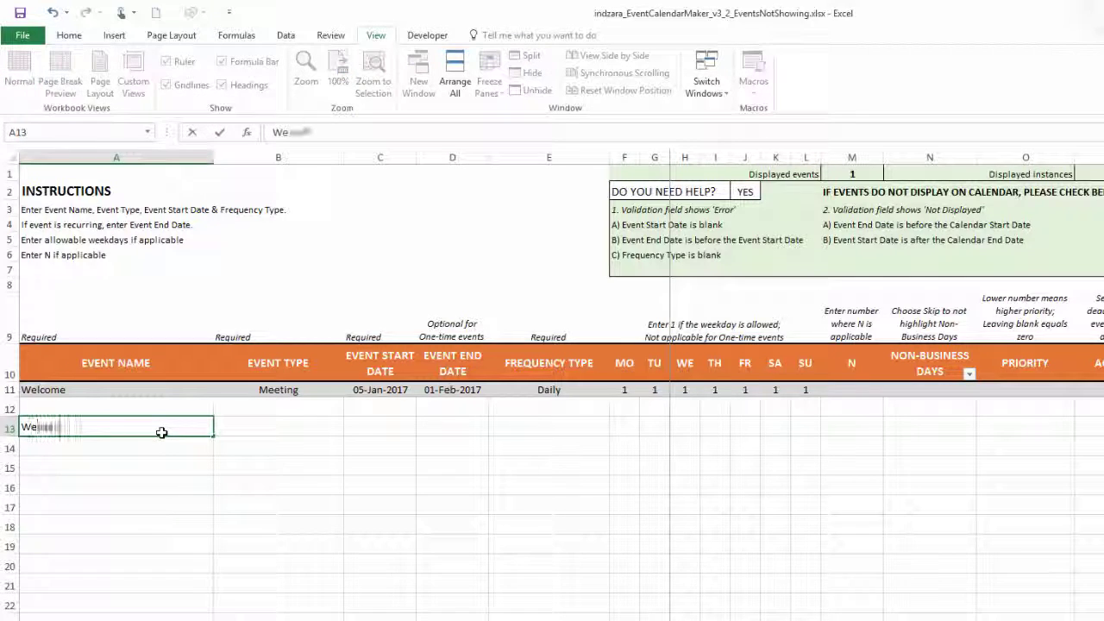
{"action": "type", "text": "lcome Again"}
{"action": "key", "text": "Tab"}
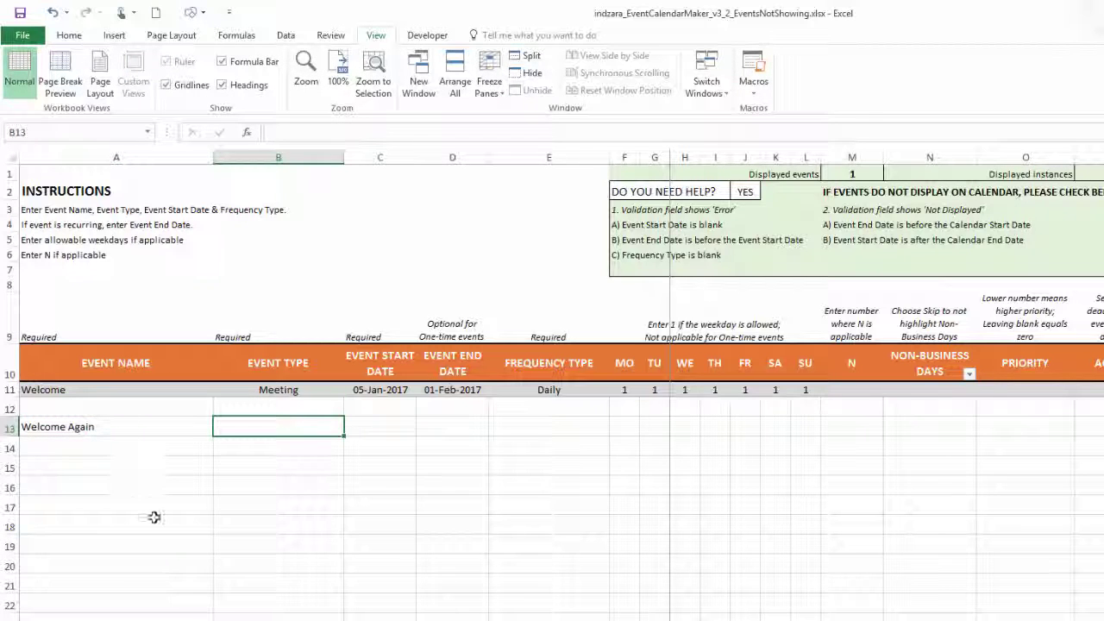
{"action": "left_click", "coordinate": [136, 431]}
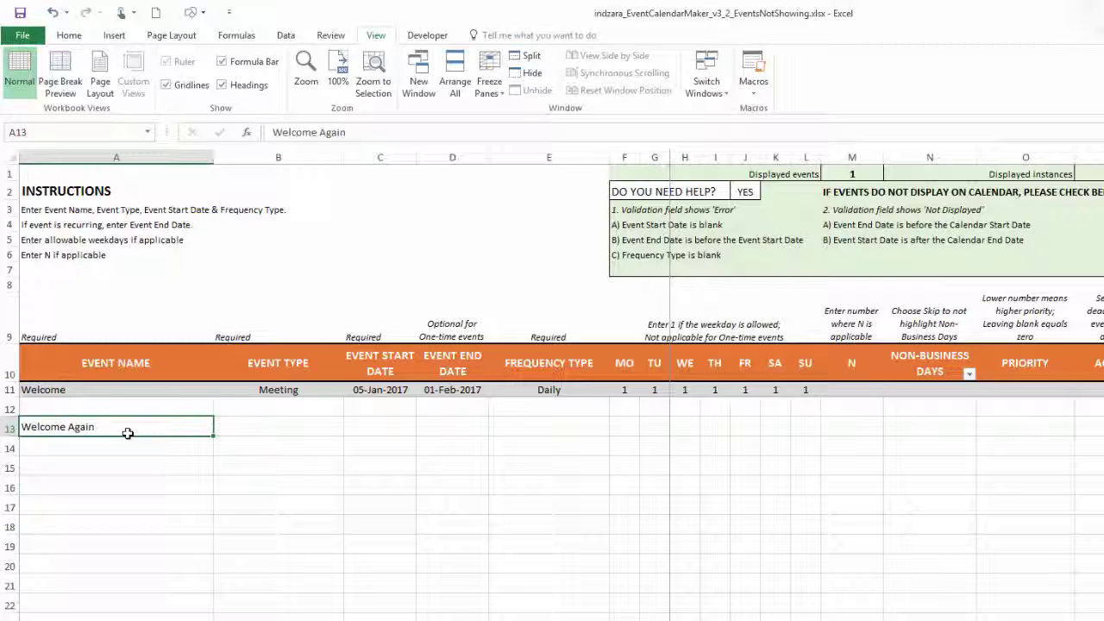
{"action": "left_click", "coordinate": [233, 431]}
Step: Inspect the Event Type dropdown in B11, leaving it unchanged, and select B13
{"action": "left_click", "coordinate": [334, 389]}
{"action": "left_click", "coordinate": [349, 389]}
{"action": "left_click", "coordinate": [350, 390]}
{"action": "left_click", "coordinate": [296, 412]}
{"action": "left_click", "coordinate": [292, 426]}
{"action": "left_click", "coordinate": [347, 426]}
{"action": "left_click", "coordinate": [309, 429]}
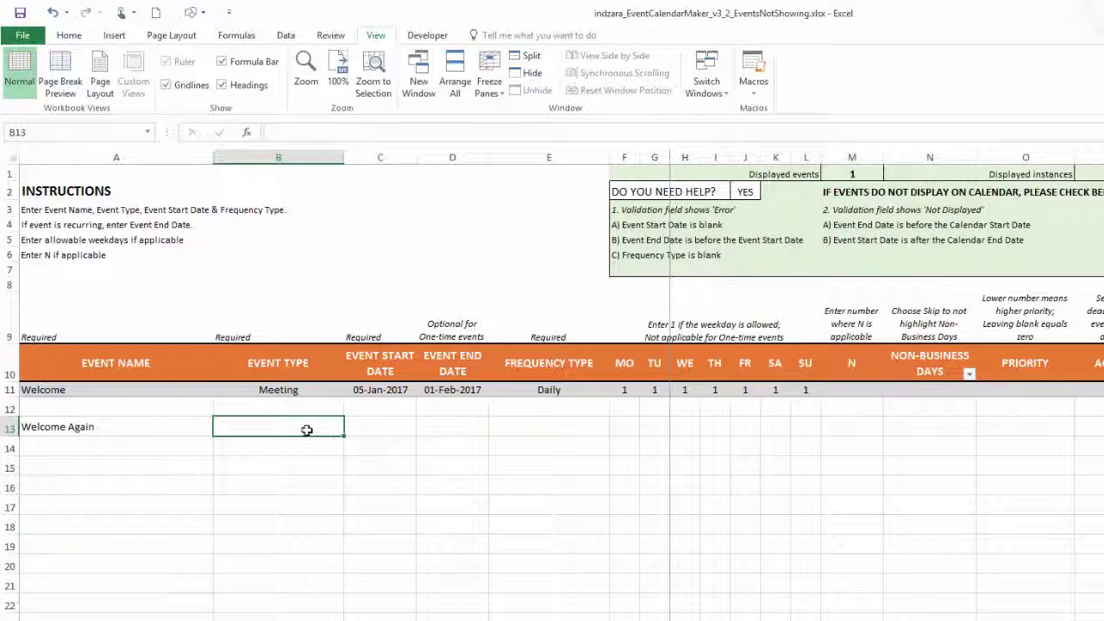
Step: Inspect E11's Frequency Type choices unchanged, then select row A13:E13 and name cell A13
{"action": "left_click", "coordinate": [517, 389]}
{"action": "left_click", "coordinate": [616, 391]}
{"action": "left_click", "coordinate": [617, 391]}
{"action": "left_click", "coordinate": [588, 426]}
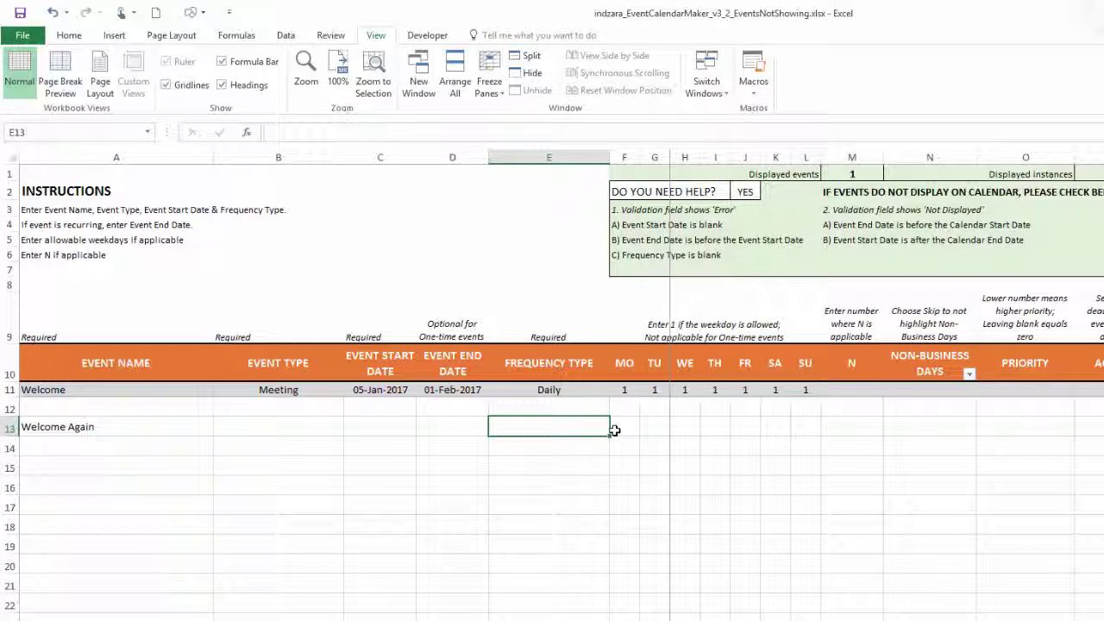
{"action": "left_click_drag", "start_coordinate": [101, 428], "coordinate": [523, 429]}
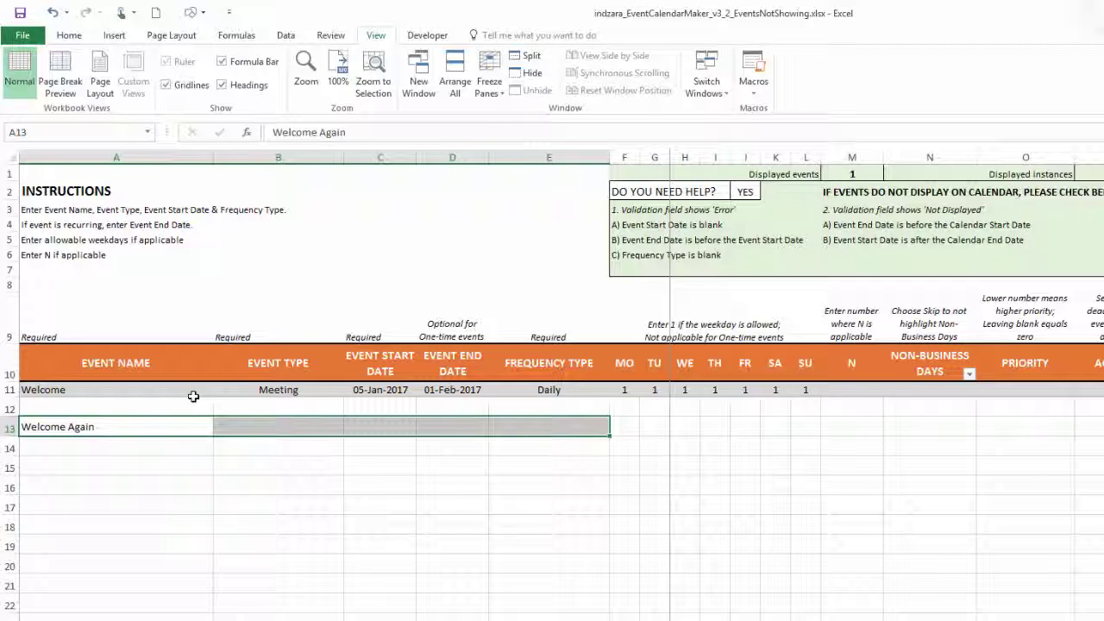
{"action": "left_click", "coordinate": [154, 426]}
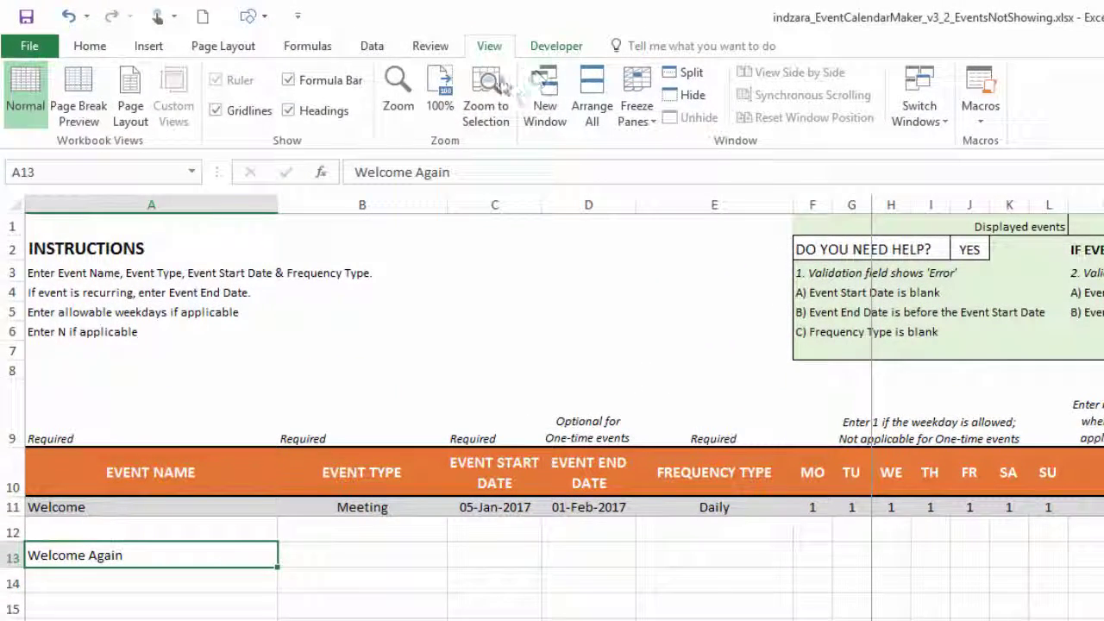
Step: Select the event names in A11 and A13, then view the Yearly calendar's highlighted dates
{"action": "left_click", "coordinate": [248, 508]}
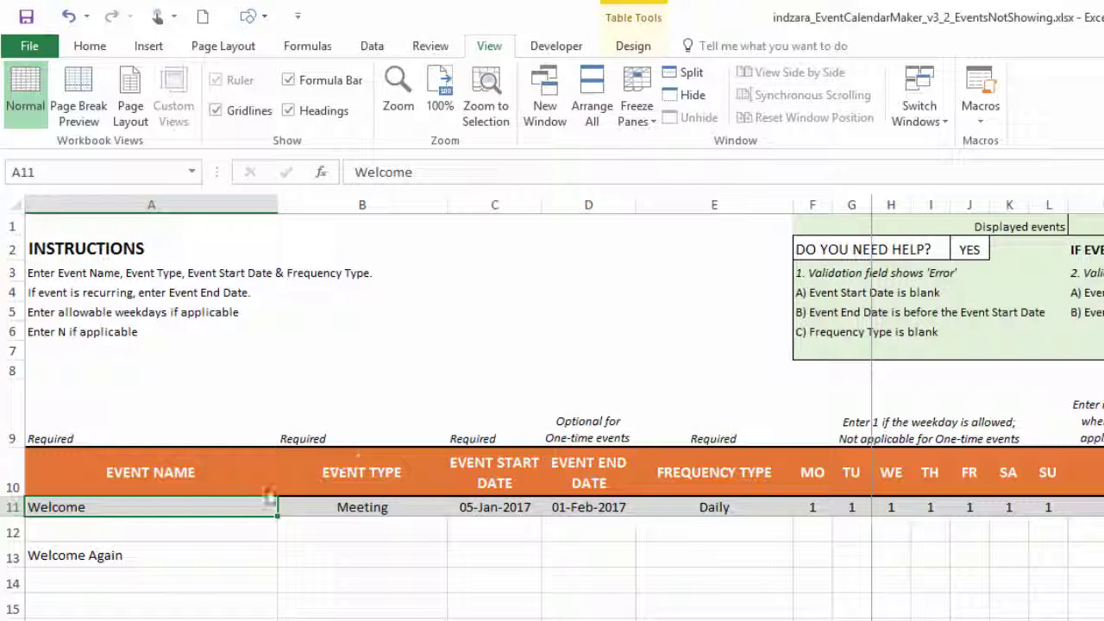
{"action": "left_click", "coordinate": [209, 558]}
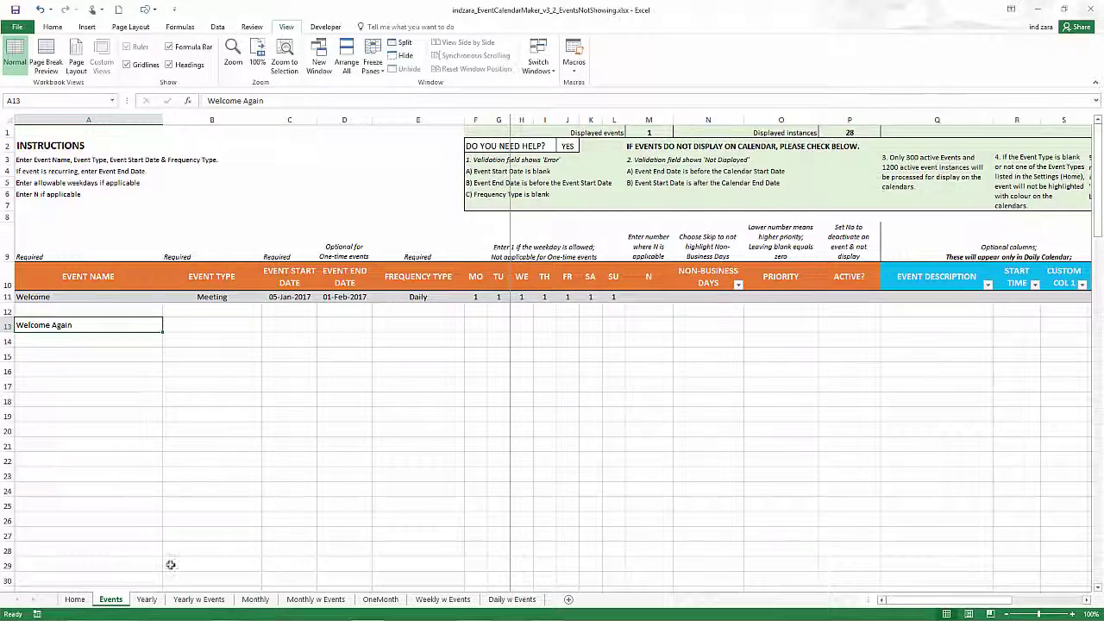
{"action": "left_click", "coordinate": [148, 599]}
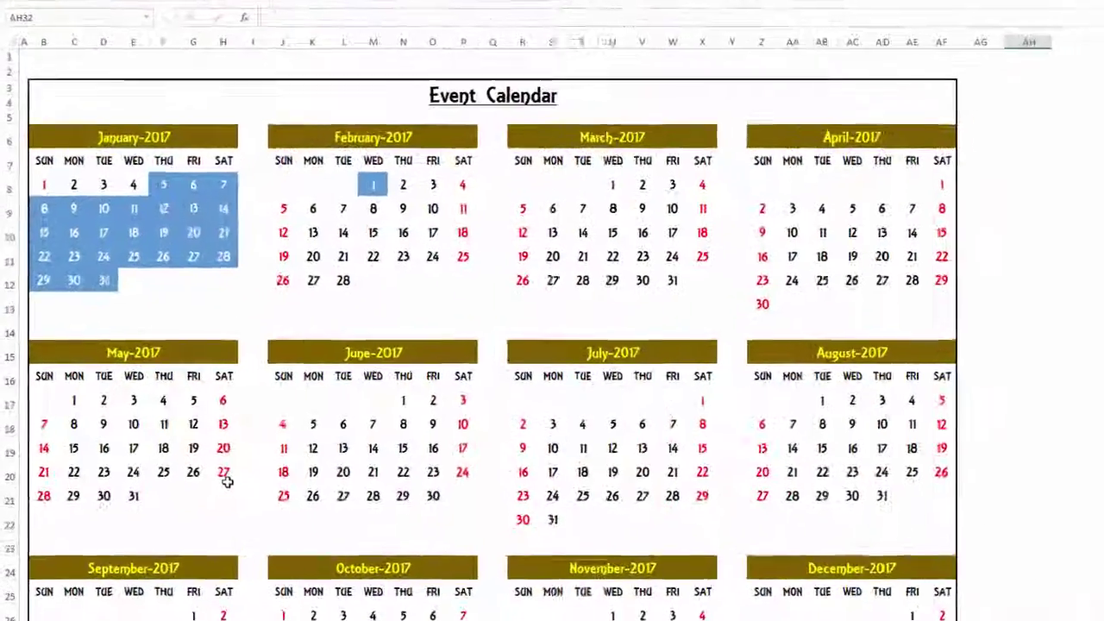